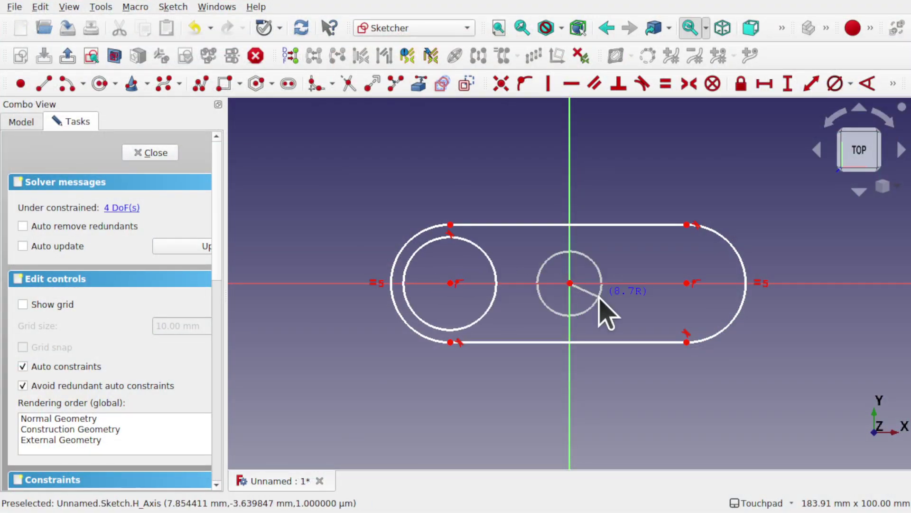
# - Add a circle of about 8.7 mm radius at the origin and another at the slot's right arc centre, closing the sketch
pyautogui.click(599, 298)
pyautogui.click(687, 282)
pyautogui.click(719, 314)
pyautogui.click(149, 152)
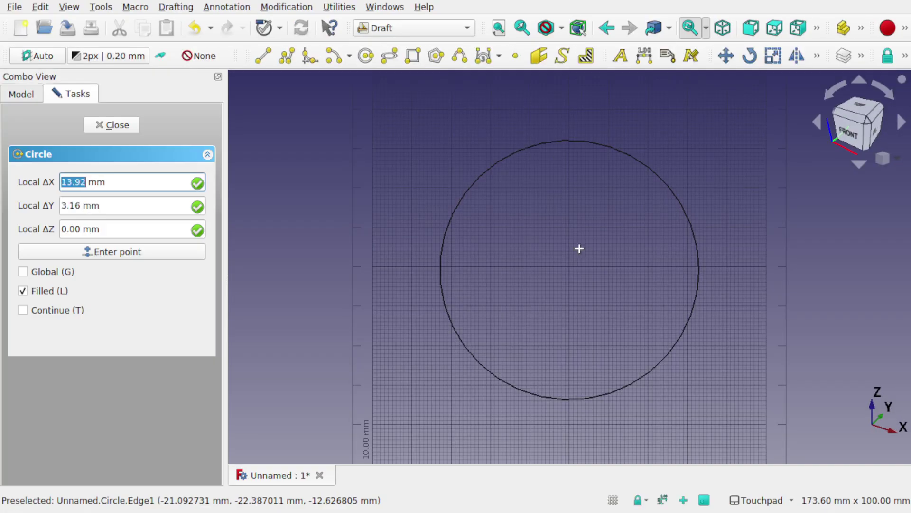
# - Draw a concentric inner circle of about 24.75 mm radius and set its Make Face property to false
pyautogui.click(570, 267)
pyautogui.click(655, 316)
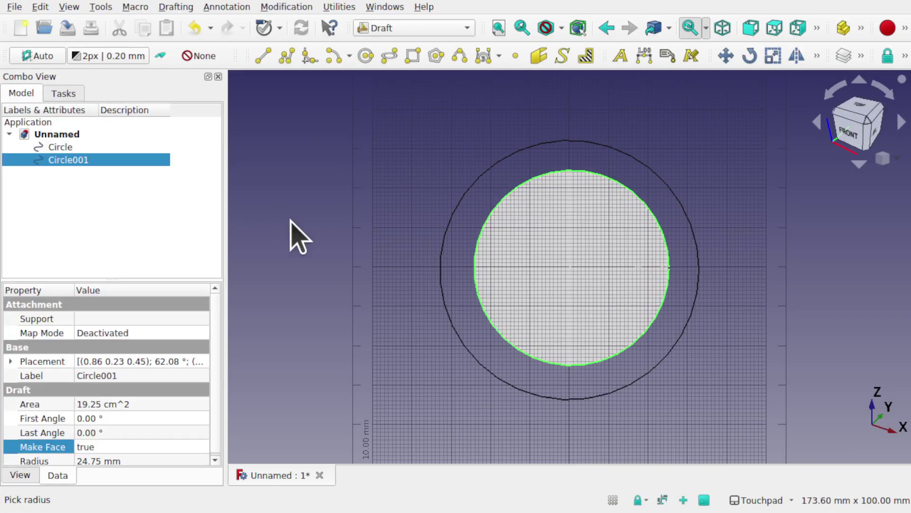
pyautogui.click(164, 444)
pyautogui.click(147, 431)
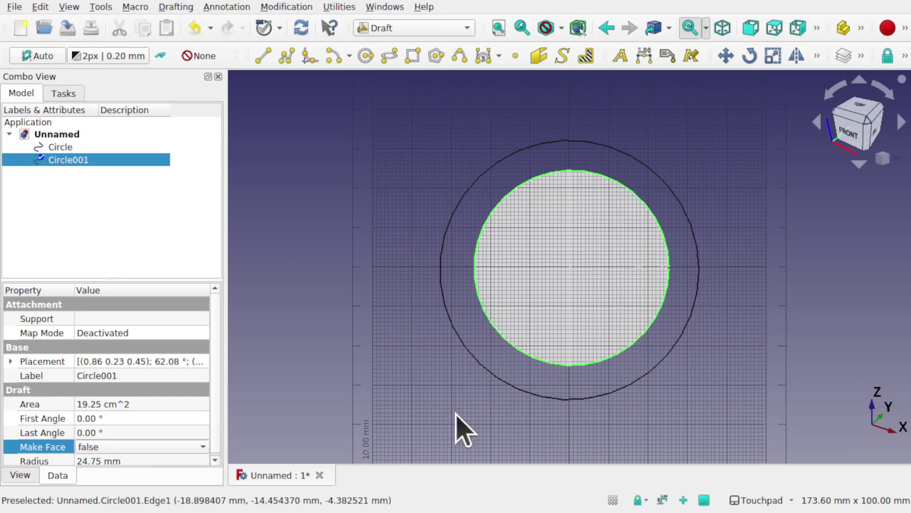
pyautogui.click(549, 430)
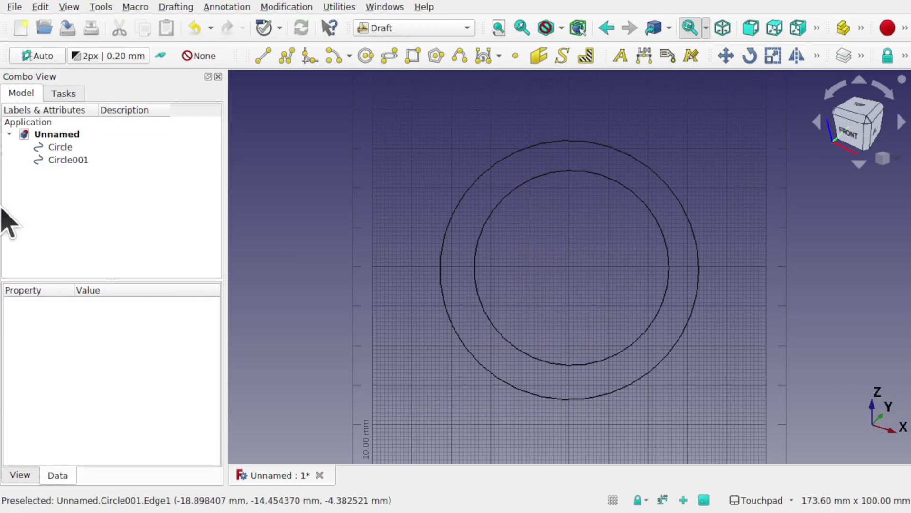
# - Combine the two concentric circles into a compound in the Part workbench and extrude it
pyautogui.keyDown('shift'); pyautogui.click(81, 160); pyautogui.keyUp('shift')
pyautogui.click(391, 29)
pyautogui.click(427, 301)
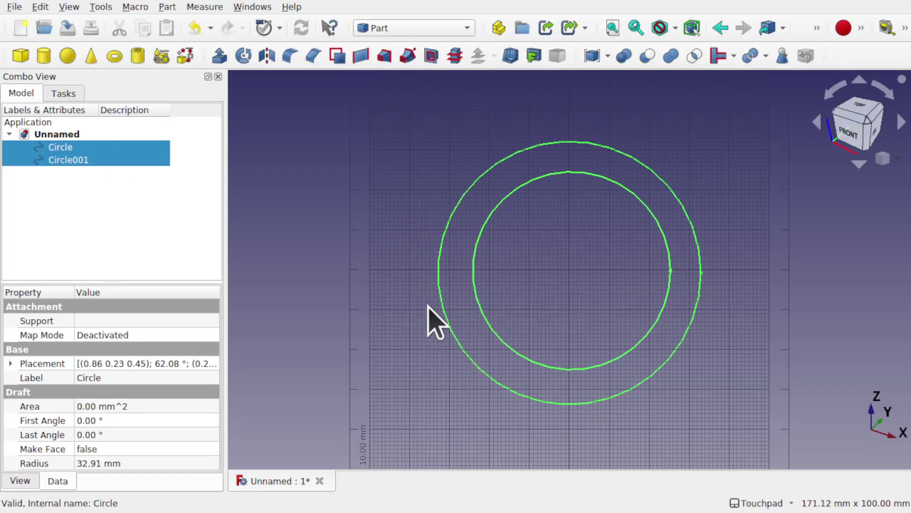
pyautogui.click(167, 7)
pyautogui.click(397, 301)
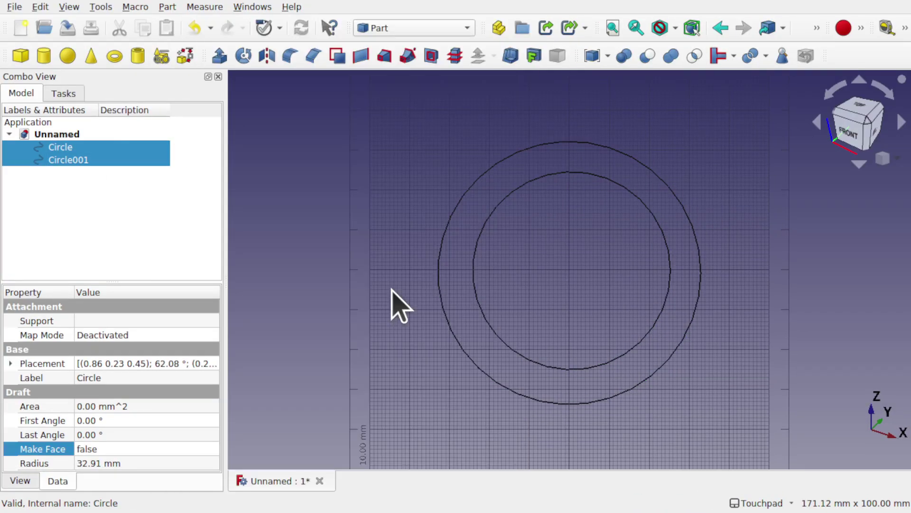
pyautogui.click(218, 57)
pyautogui.click(161, 126)
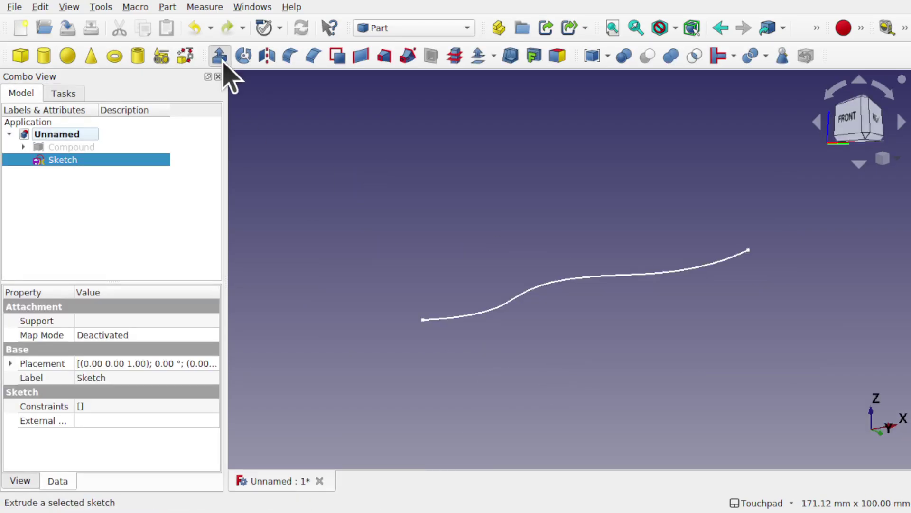
# - Extrude the open wavy curve sketch into a surface and view it isometrically
pyautogui.click(221, 57)
pyautogui.press('Return')
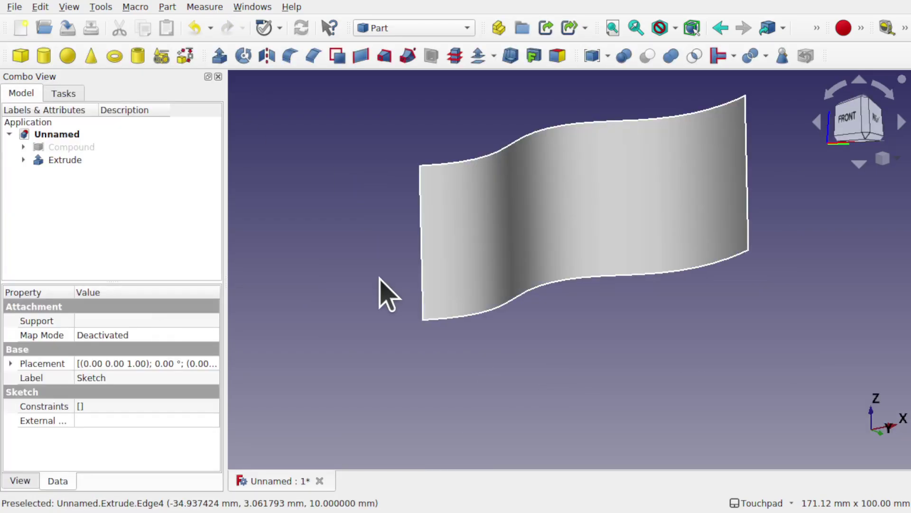
pyautogui.press('0')
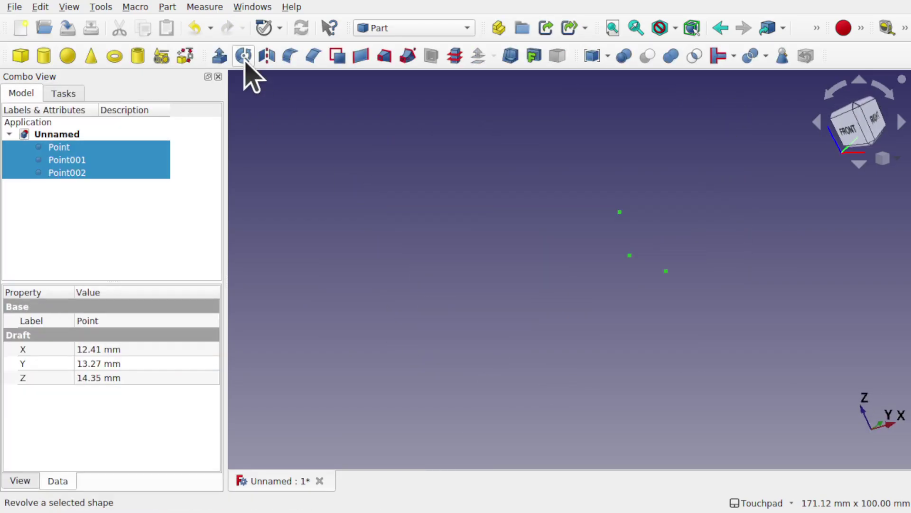
# - Revolve the three points 360° about the Z axis through the origin
pyautogui.click(244, 57)
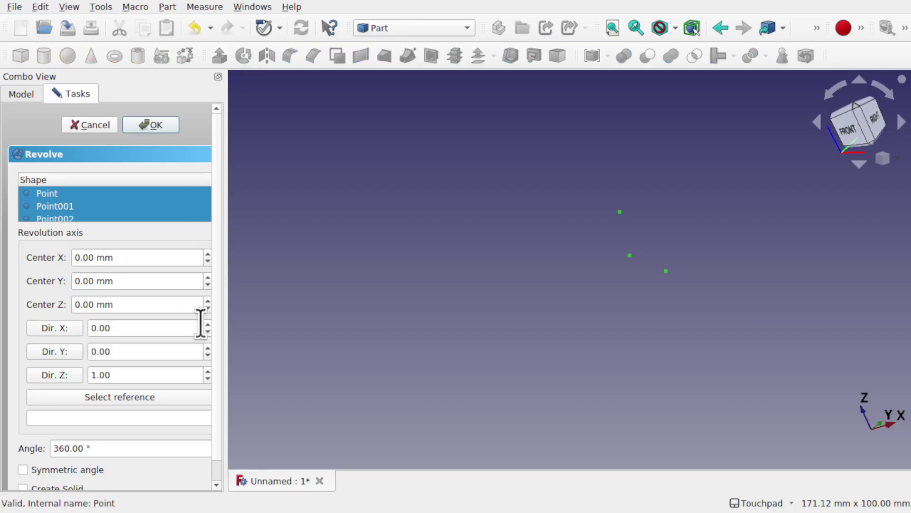
pyautogui.click(151, 125)
pyautogui.moveTo(545, 444)
pyautogui.mouseDown()
pyautogui.moveTo(586, 393)
pyautogui.moveTo(603, 431)
pyautogui.moveTo(569, 409)
pyautogui.mouseUp()
pyautogui.click(603, 431)
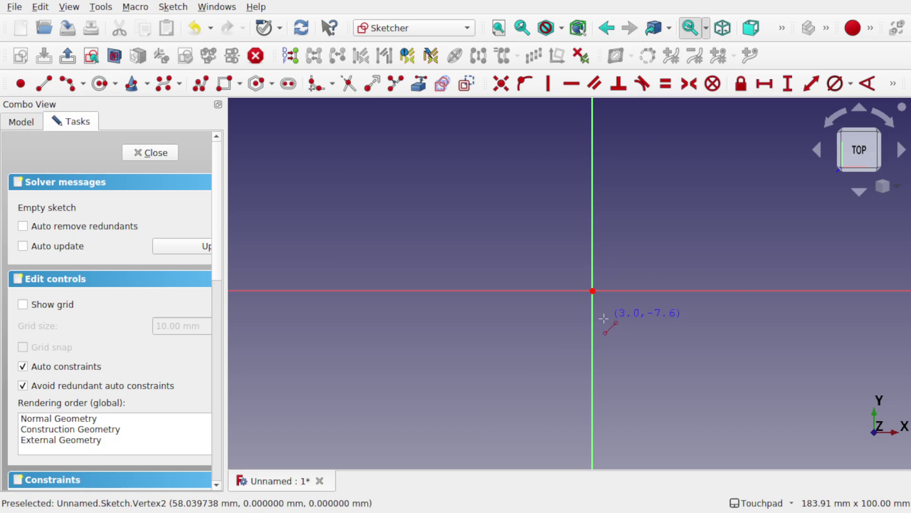
# - Sketch a horizontal line about 73.7 mm long from the origin along the X axis and close the sketch
pyautogui.click(593, 291)
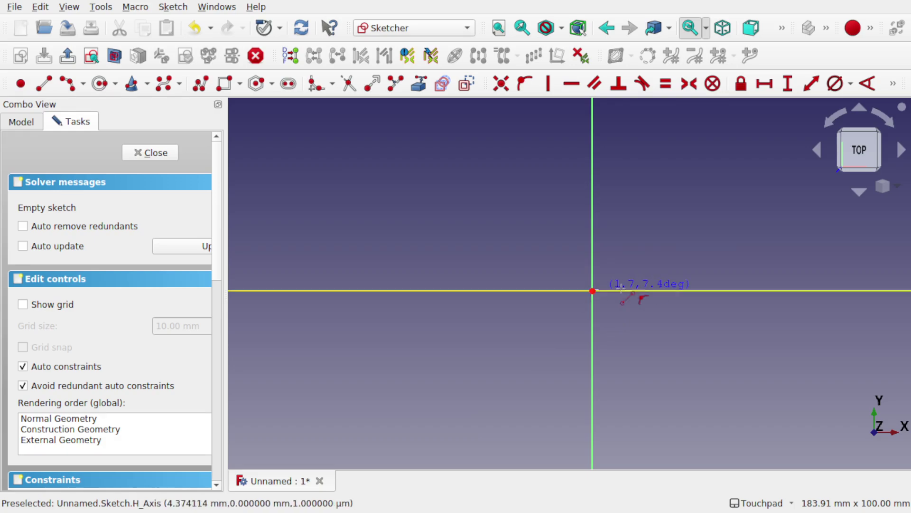
pyautogui.click(866, 291)
pyautogui.click(151, 152)
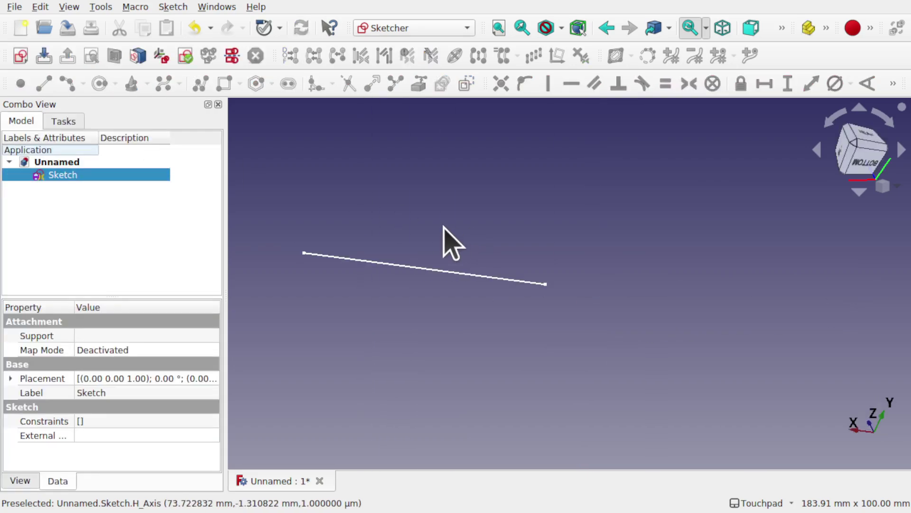
# - Switch to the Part workbench and extrude the line sketch 30 mm along its normal
pyautogui.moveTo(444, 227); pyautogui.dragTo(556, 254, button='middle')
pyautogui.click(407, 32)
pyautogui.click(404, 307)
pyautogui.click(216, 54)
pyautogui.write('30')
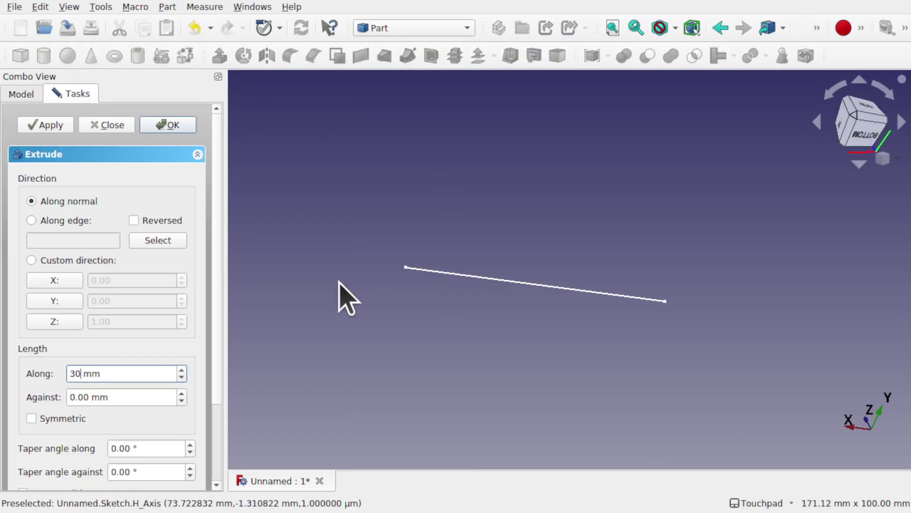
pyautogui.press('Return')
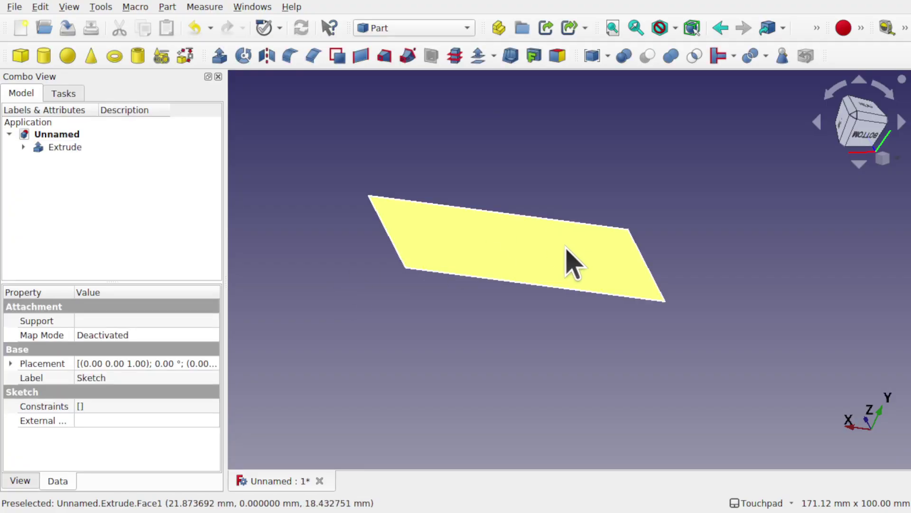
# - Set the extruded surface's forward length to 40 mm
pyautogui.keyDown('shift'); pyautogui.moveTo(565, 247); pyautogui.dragTo(498, 265); pyautogui.keyUp('shift')
pyautogui.click(499, 264)
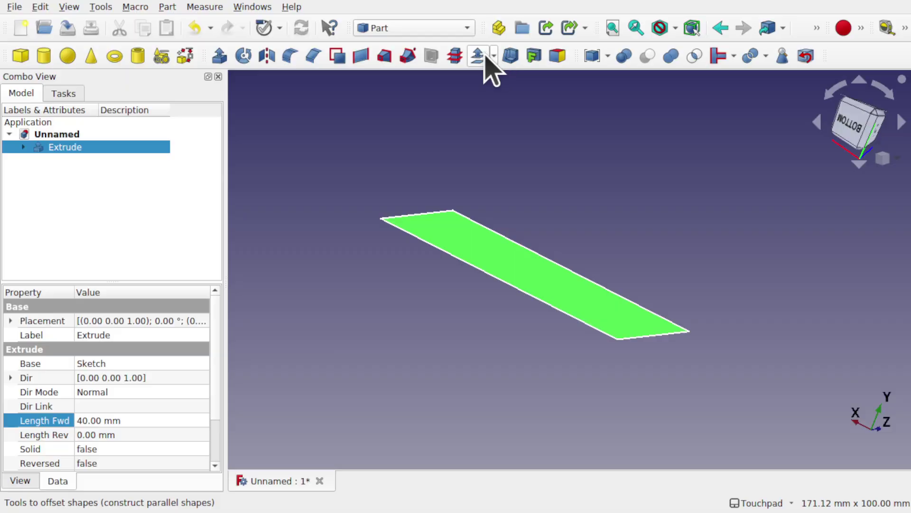
# - Try thickening the extruded surface with a filled 10 mm offset in Skin mode
pyautogui.click(483, 57)
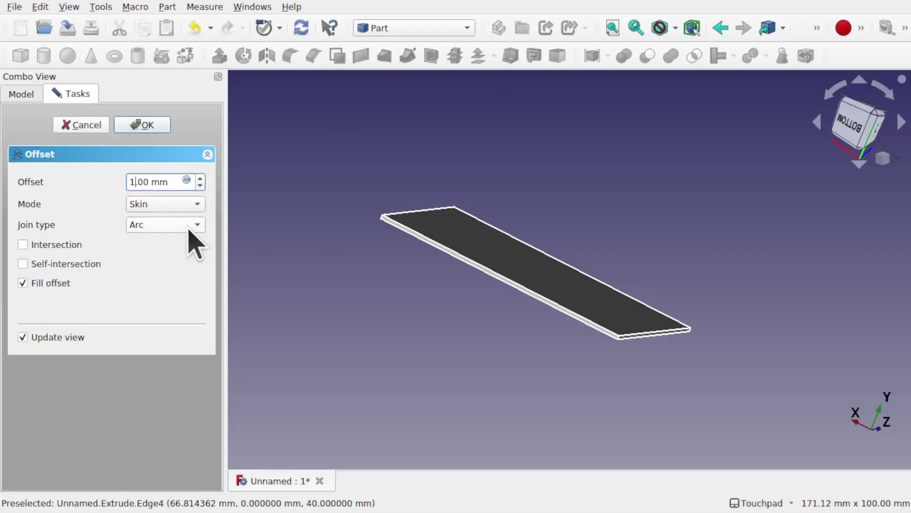
pyautogui.write('0')
pyautogui.press('Return')
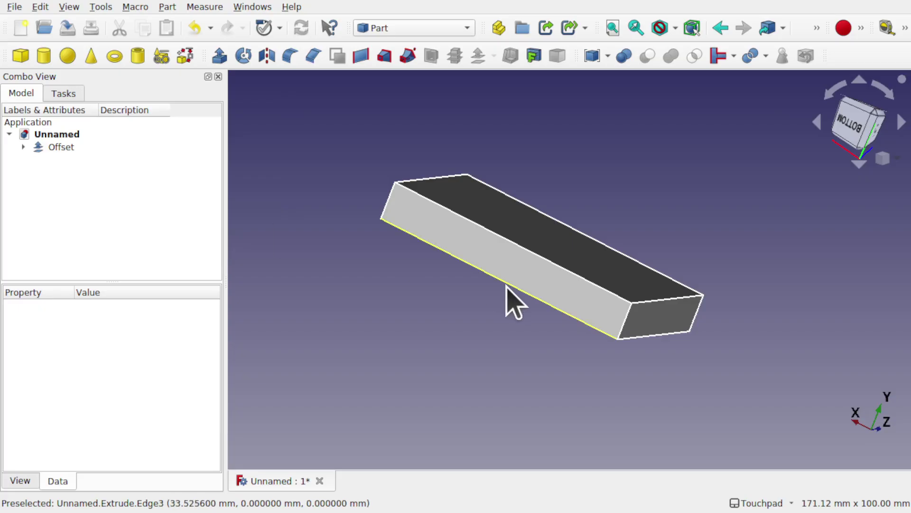
pyautogui.hotkey('ctrl', 'z')
# - Extrude the flat surface 10 mm in the custom direction Y -1.00
pyautogui.click(219, 56)
pyautogui.click(55, 301)
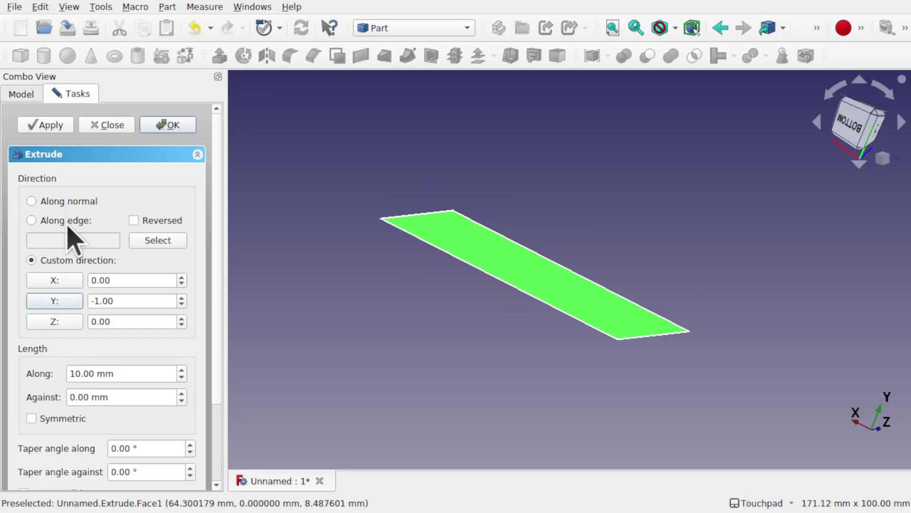
pyautogui.click(167, 125)
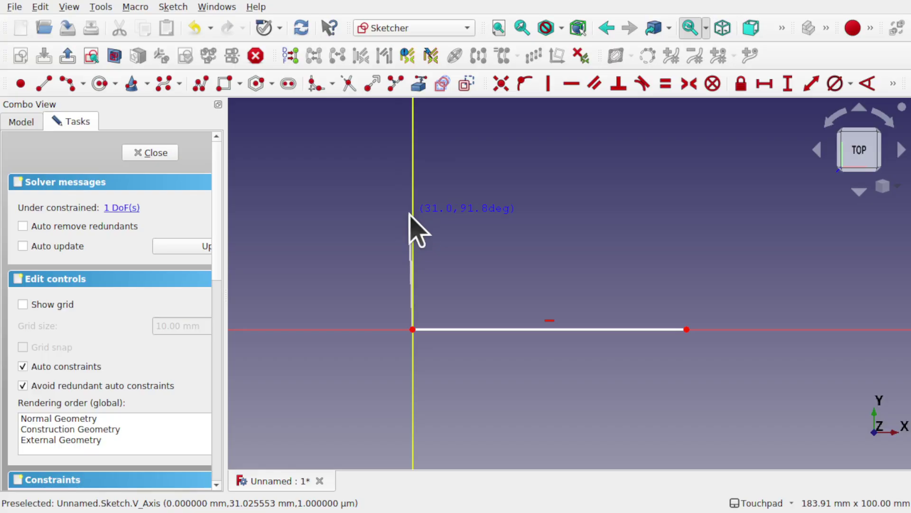
# - Complete the closed rectangle of lines, about 31 mm high, with its lower-left corner at the origin
pyautogui.click(411, 213)
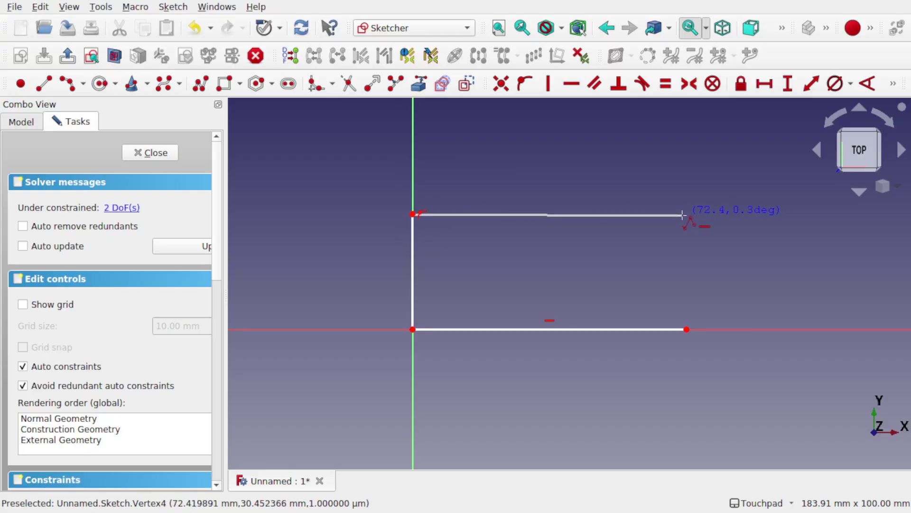
pyautogui.click(687, 329)
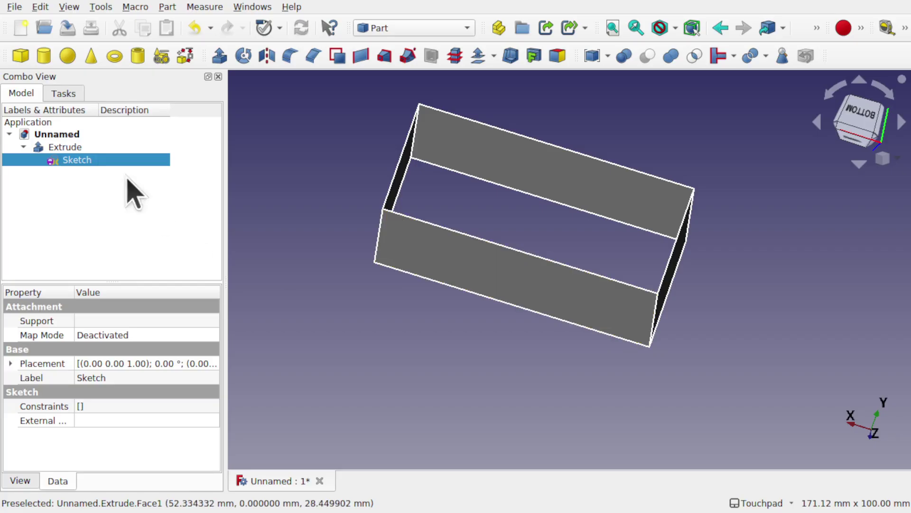
# - Set the rectangular extrusion's Solid property to true
pyautogui.click(85, 148)
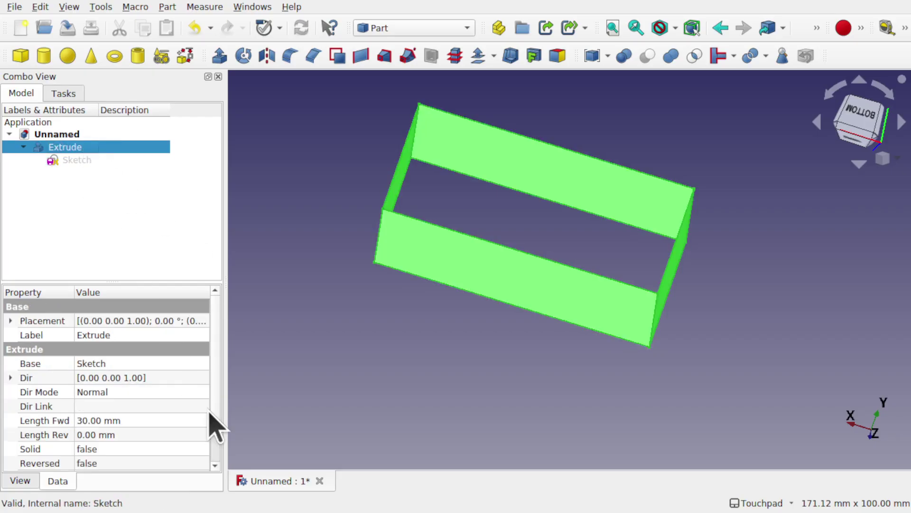
pyautogui.scroll(-2, 216, 420)
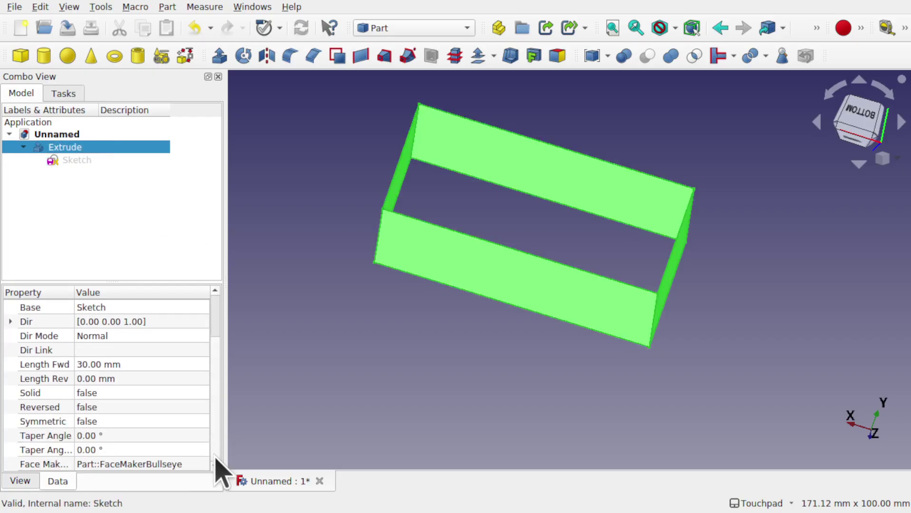
pyautogui.click(105, 392)
pyautogui.click(106, 409)
pyautogui.click(401, 328)
pyautogui.moveTo(565, 321)
pyautogui.keyDown('alt'); pyautogui.mouseDown()
pyautogui.moveTo(555, 157)
pyautogui.moveTo(540, 279)
pyautogui.moveTo(551, 321)
pyautogui.mouseUp(); pyautogui.keyUp('alt')
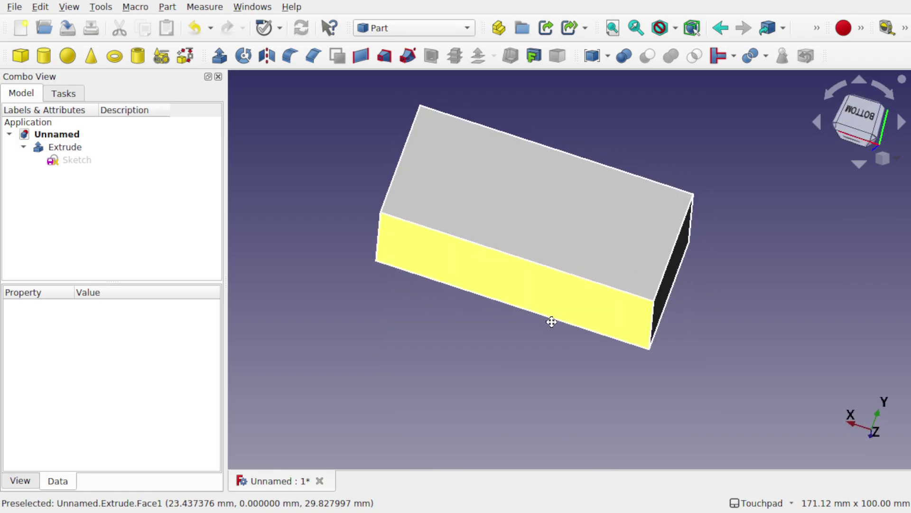
# - Extrude the hexagon array in the HEXONRING document into hexagonal prisms
pyautogui.click(55, 160)
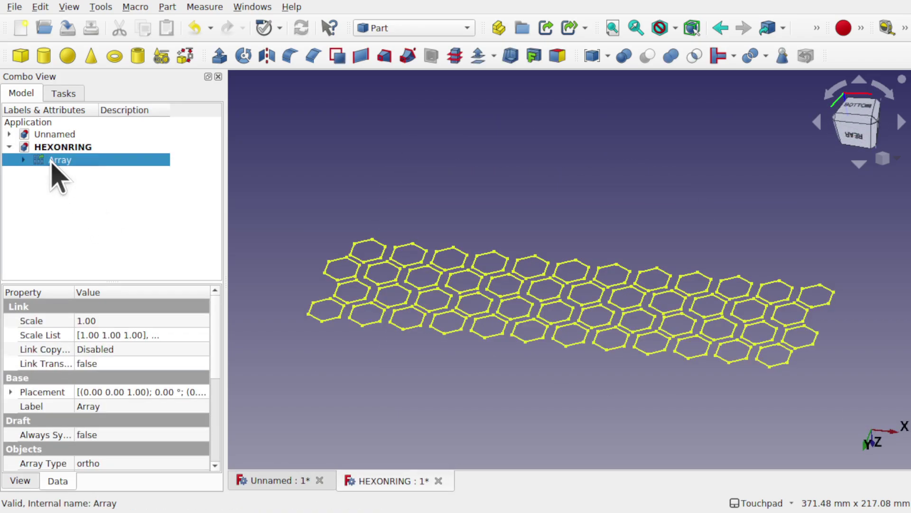
pyautogui.click(219, 56)
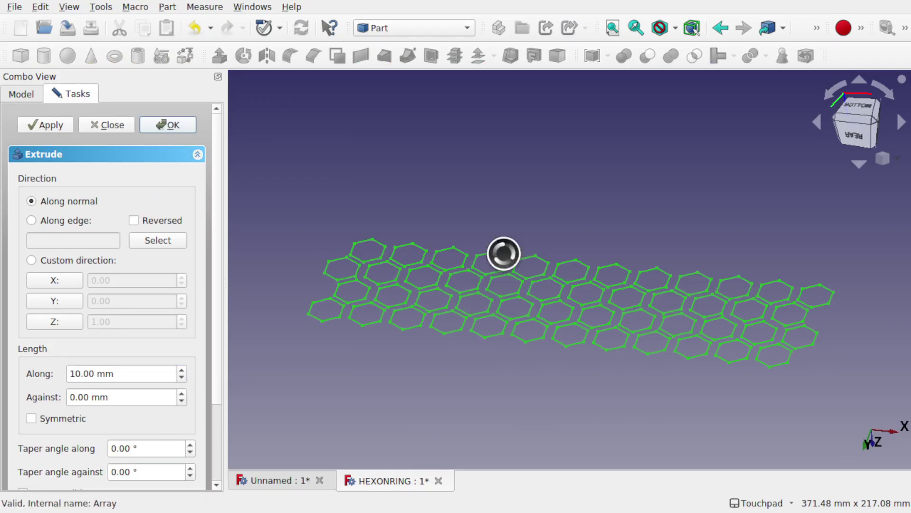
pyautogui.click(552, 370)
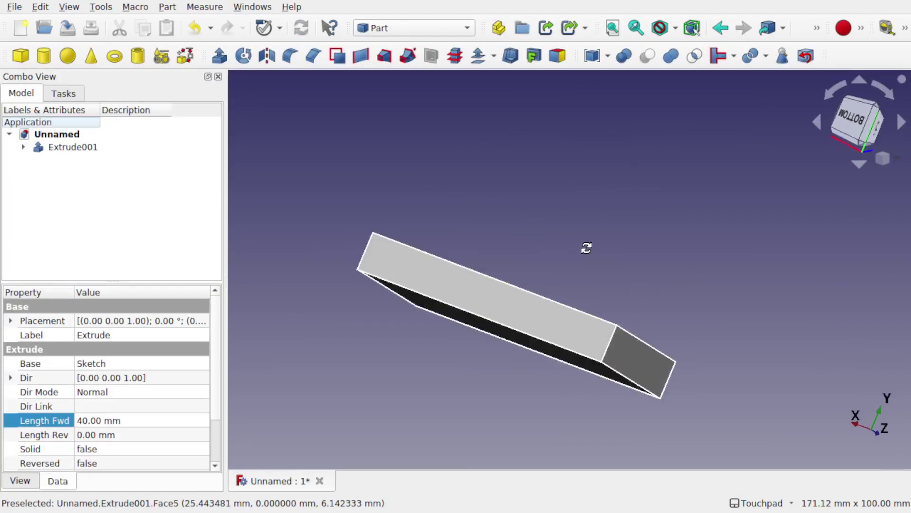
# - Create a FlatFace-attached sketch on the slab's large face and draw a circle of about 12.3 mm radius near its middle
pyautogui.click(546, 228)
pyautogui.click(413, 28)
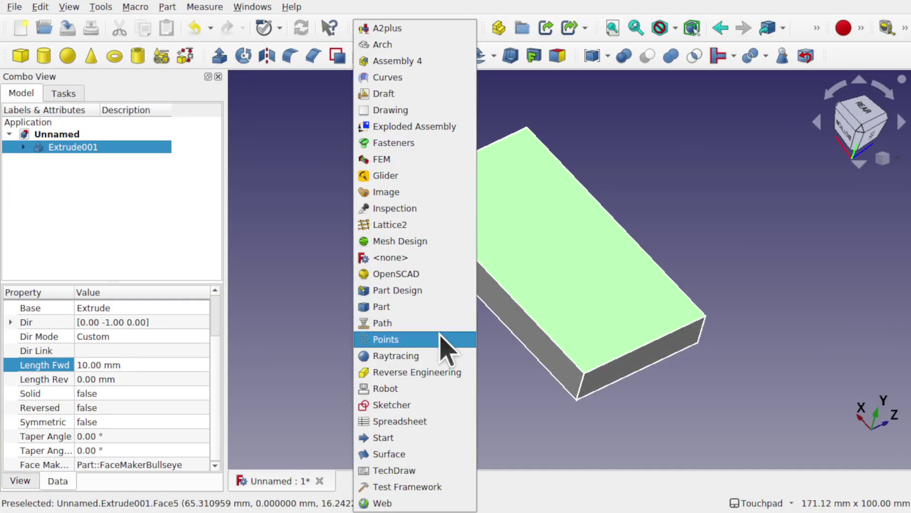
pyautogui.click(391, 405)
pyautogui.click(20, 56)
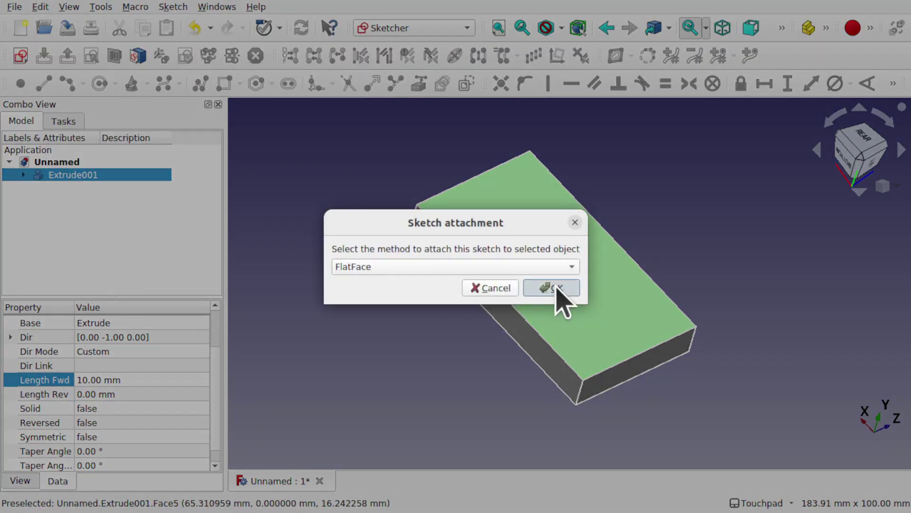
pyautogui.click(551, 287)
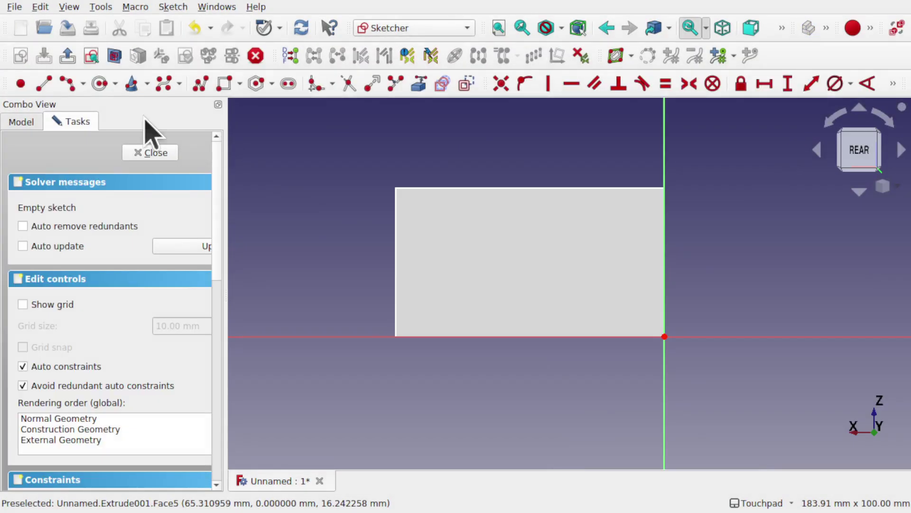
pyautogui.click(570, 286)
pyautogui.click(150, 153)
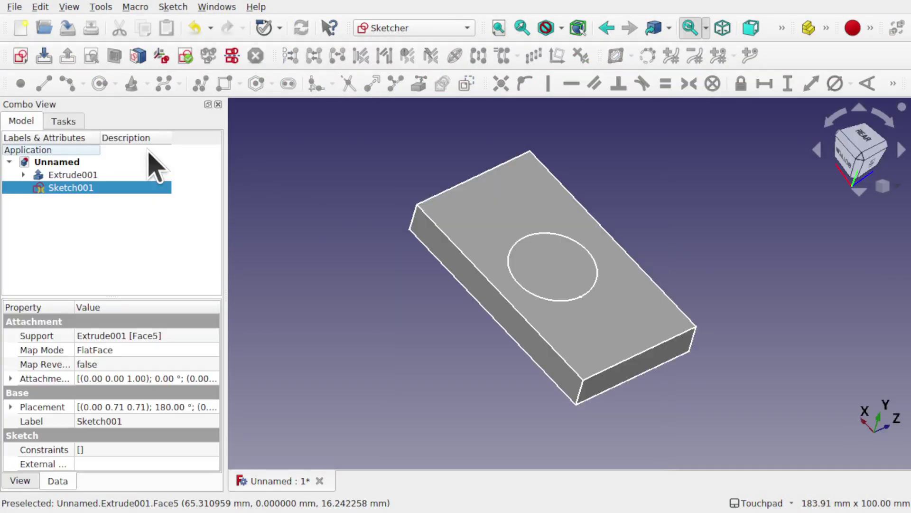
# - Return to the Part workbench and extrude the circle sketch 15 mm along its normal as a solid
pyautogui.click(413, 28)
pyautogui.click(415, 307)
pyautogui.click(224, 54)
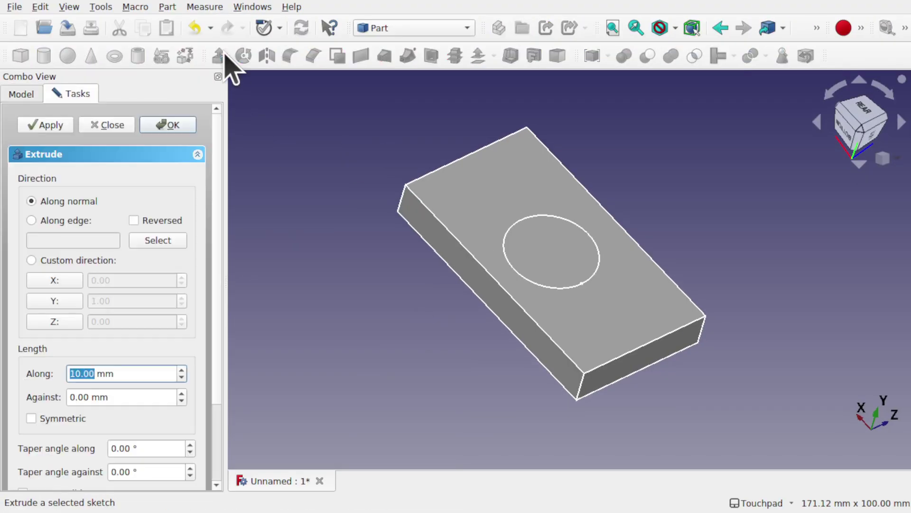
pyautogui.press('Return')
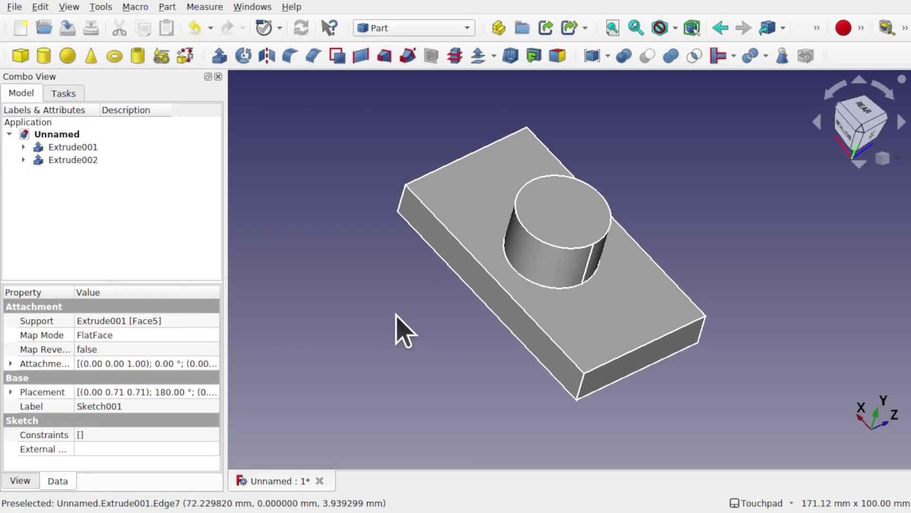
# - Try moving the cylinder independently of the slab with Transform
pyautogui.rightClick(60, 161)
pyautogui.click(95, 27)
pyautogui.moveTo(651, 256); pyautogui.dragTo(693, 200)
pyautogui.click(751, 193)
pyautogui.click(97, 122)
# - Fuse the slab and the cylinder into one shape with a boolean union
pyautogui.keyDown('alt'); pyautogui.moveTo(634, 261); pyautogui.dragTo(590, 271); pyautogui.keyUp('alt')
pyautogui.click(620, 309)
pyautogui.keyDown('ctrl'); pyautogui.click(556, 247); pyautogui.keyUp('ctrl')
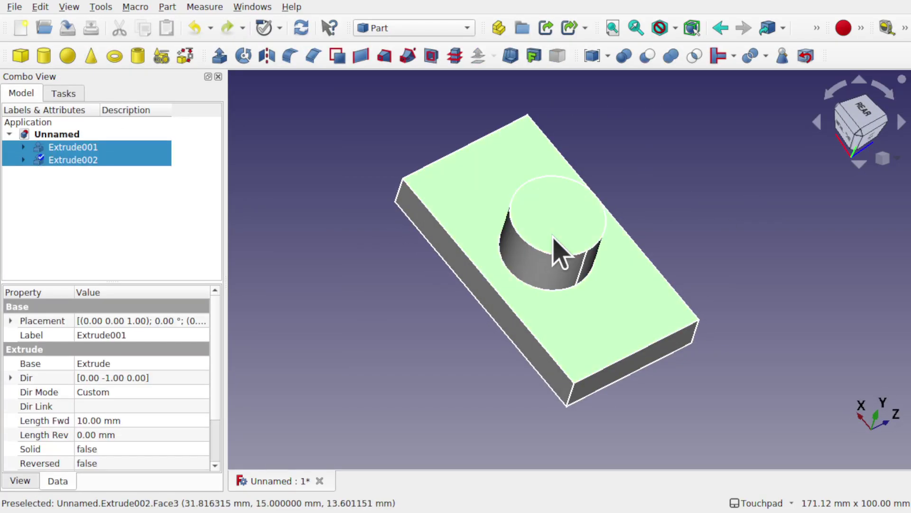
pyautogui.click(669, 60)
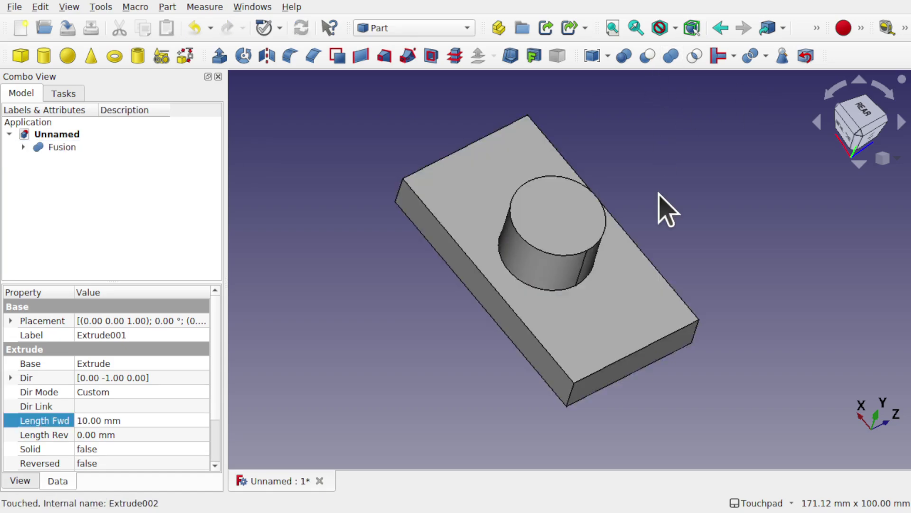
# - Try moving the fused slab and cylinder together with Transform, shifting the shape by about 4.3 mm
pyautogui.click(65, 148)
pyautogui.rightClick(65, 148)
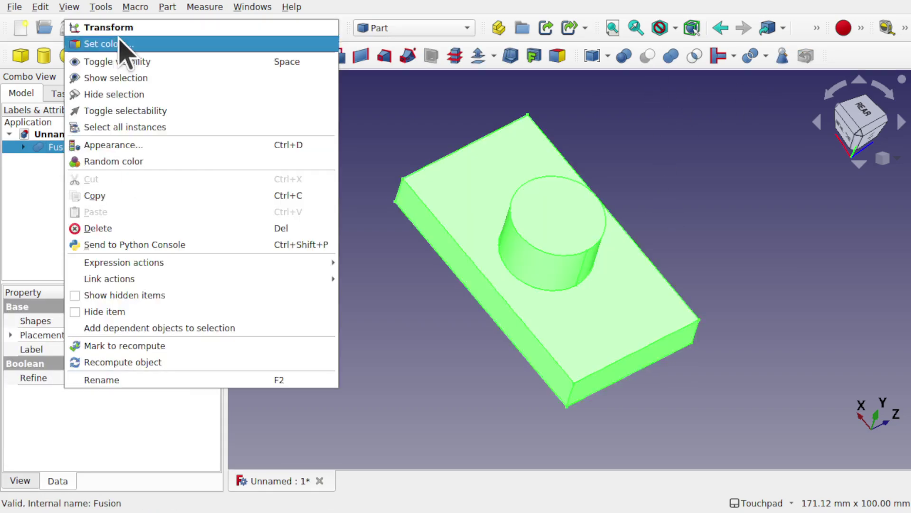
pyautogui.click(114, 27)
pyautogui.moveTo(655, 336); pyautogui.dragTo(599, 347)
pyautogui.click(112, 125)
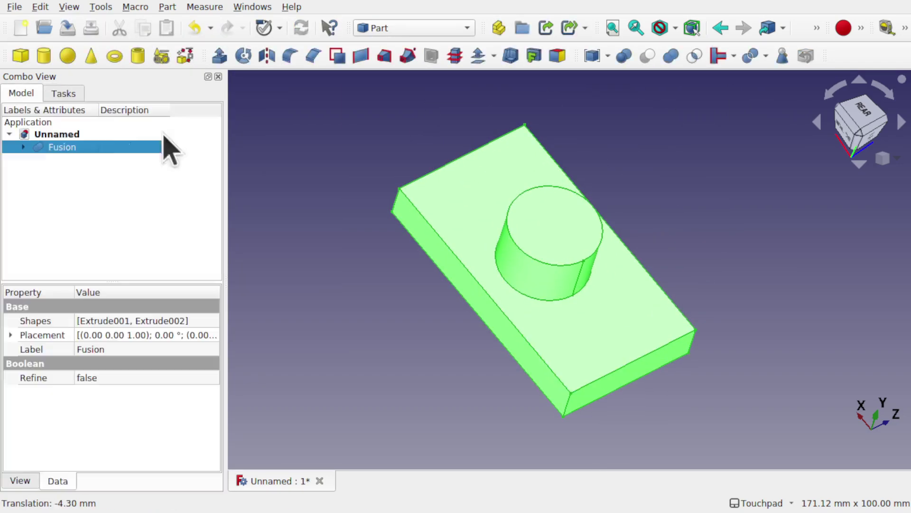
# - Undo the last move and the boolean union of the slab and the cylinder
pyautogui.click(421, 357)
pyautogui.hotkey('ctrl', 'z')
pyautogui.hotkey('ctrl', 'z')
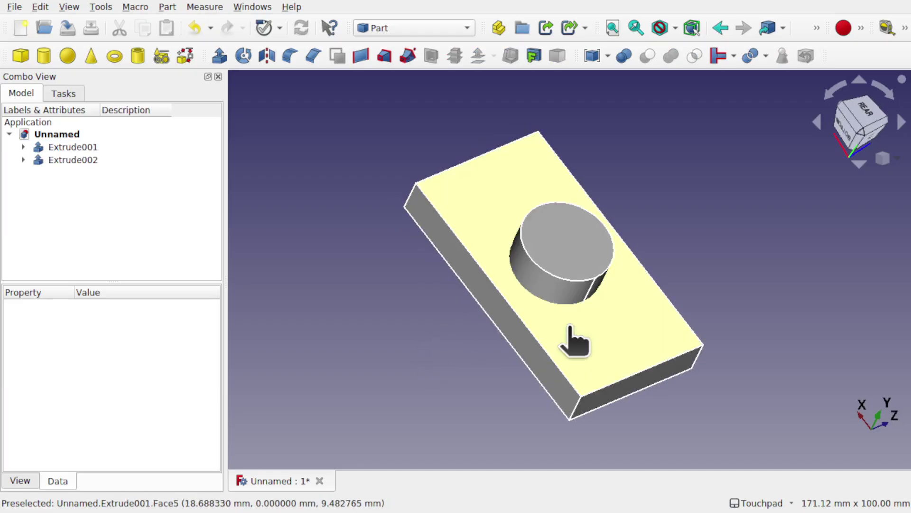
# - Try a boolean cut of the cylinder from the slab
pyautogui.click(572, 332)
pyautogui.keyDown('ctrl'); pyautogui.click(545, 226); pyautogui.keyUp('ctrl')
pyautogui.click(648, 56)
pyautogui.moveTo(584, 270)
pyautogui.keyDown('alt'); pyautogui.mouseDown()
pyautogui.moveTo(551, 373)
pyautogui.moveTo(582, 270)
pyautogui.mouseUp(); pyautogui.keyUp('alt')
pyautogui.hotkey('ctrl', 'z')
# - Combine the slab and the separated cylinder into one compound
pyautogui.click(525, 284)
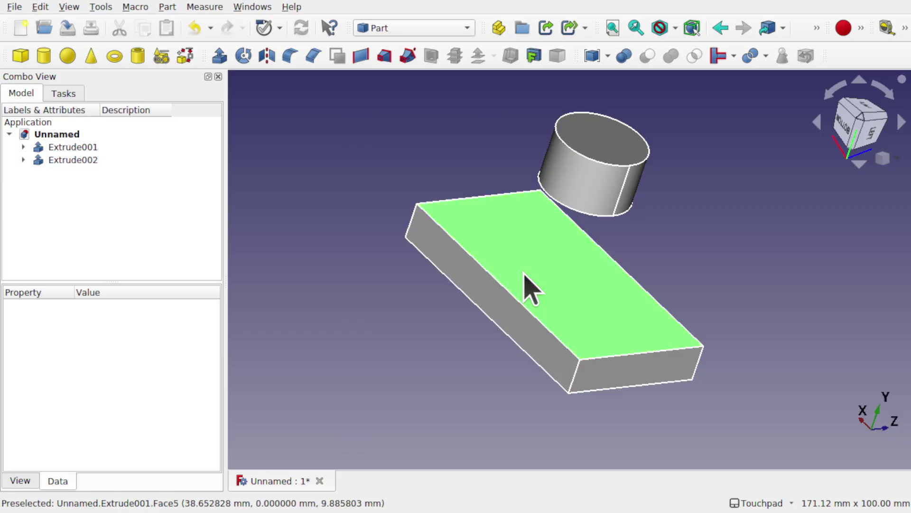
pyautogui.keyDown('ctrl'); pyautogui.click(593, 182); pyautogui.keyUp('ctrl')
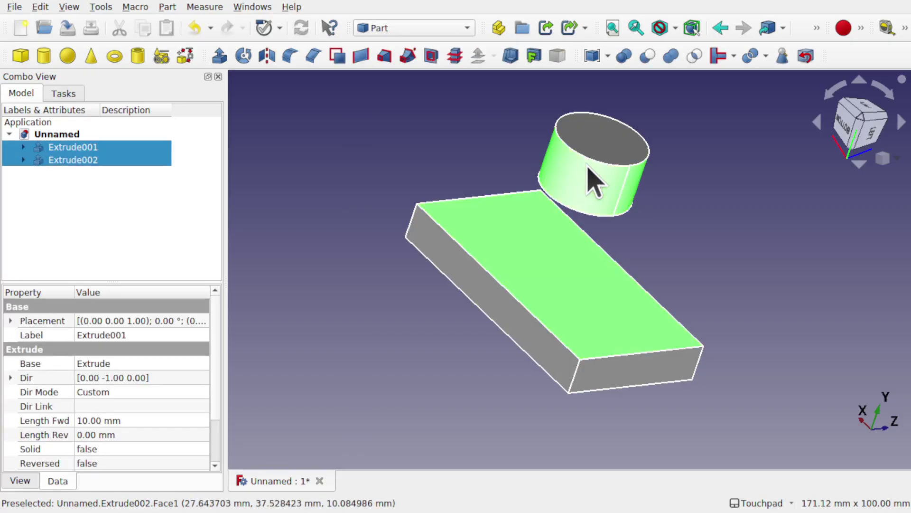
pyautogui.click(593, 55)
pyautogui.click(72, 146)
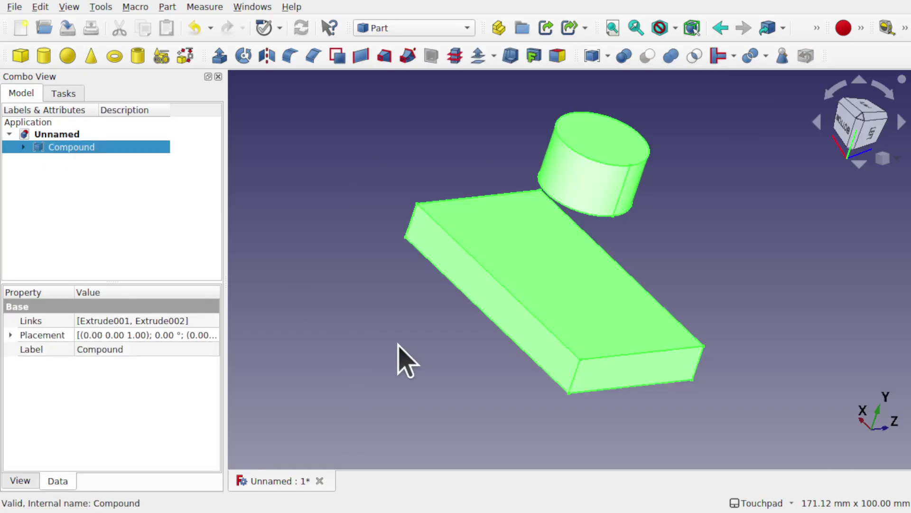
pyautogui.moveTo(399, 344)
pyautogui.mouseDown(button='middle')
pyautogui.moveTo(520, 299)
pyautogui.moveTo(397, 346)
pyautogui.mouseUp(button='middle')
pyautogui.click(398, 345)
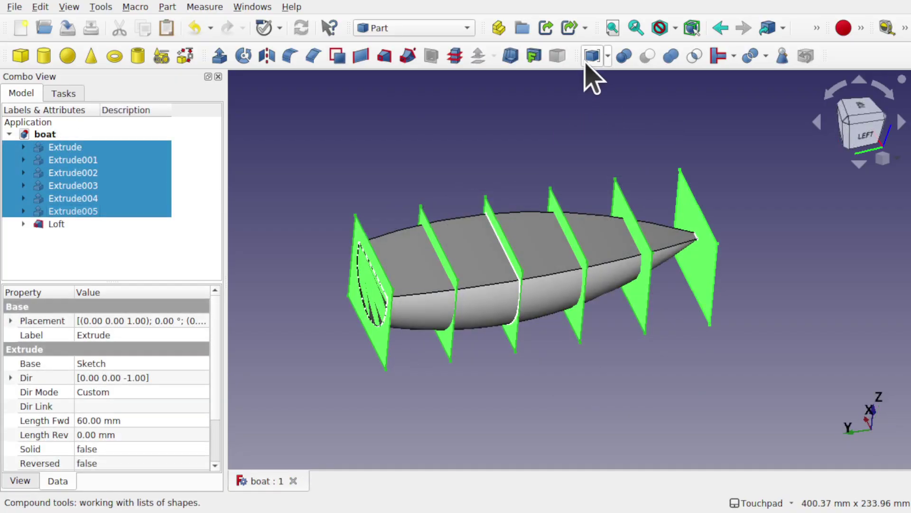
# - Group the boat's six extruded planes into a compound and slice that compound apart with the Loft hull
pyautogui.click(592, 56)
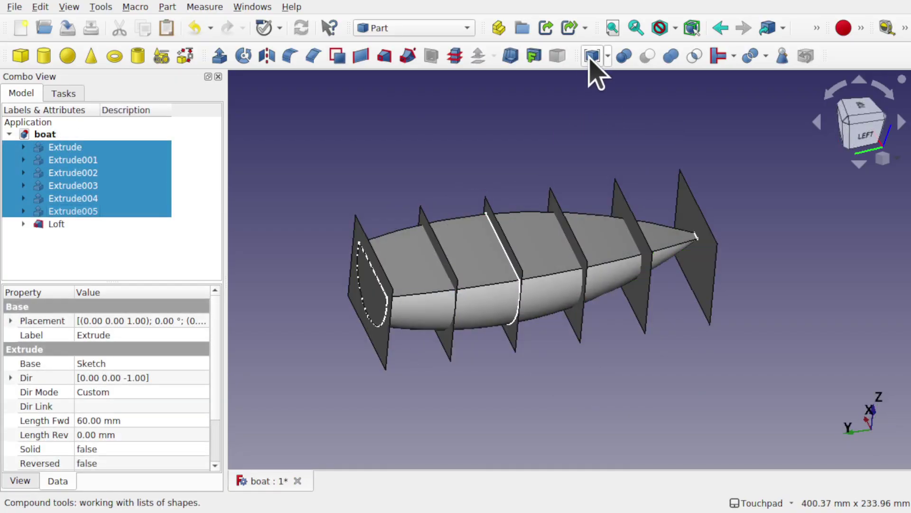
pyautogui.click(312, 176)
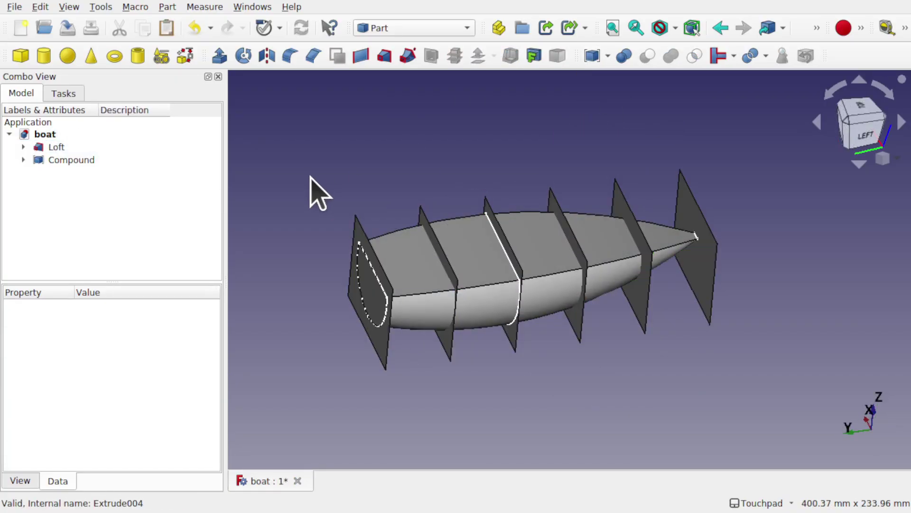
pyautogui.click(68, 160)
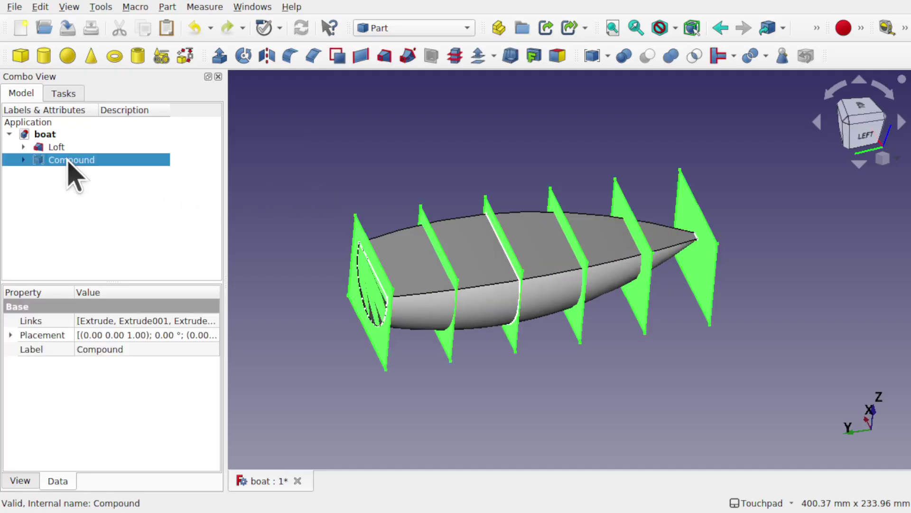
pyautogui.keyDown('ctrl'); pyautogui.click(63, 145); pyautogui.keyUp('ctrl')
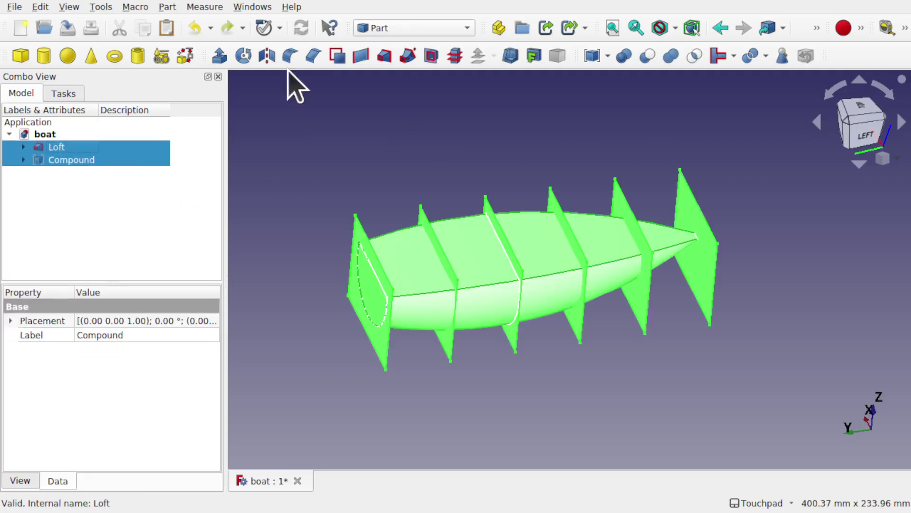
pyautogui.click(167, 7)
pyautogui.moveTo(326, 279)
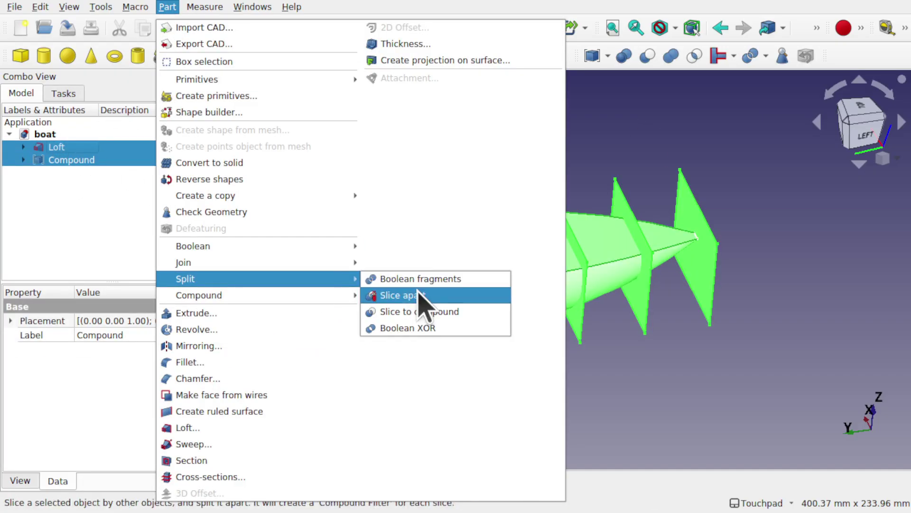
pyautogui.click(433, 296)
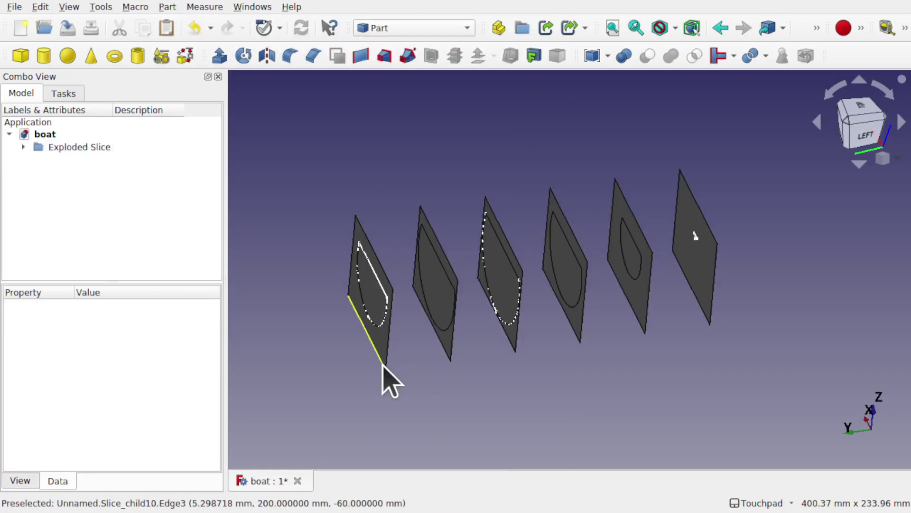
# - Delete the outer frame slices around the hull profiles on all six planes, keeping the inner profile slices
pyautogui.click(23, 146)
pyautogui.click(72, 160)
pyautogui.click(74, 186)
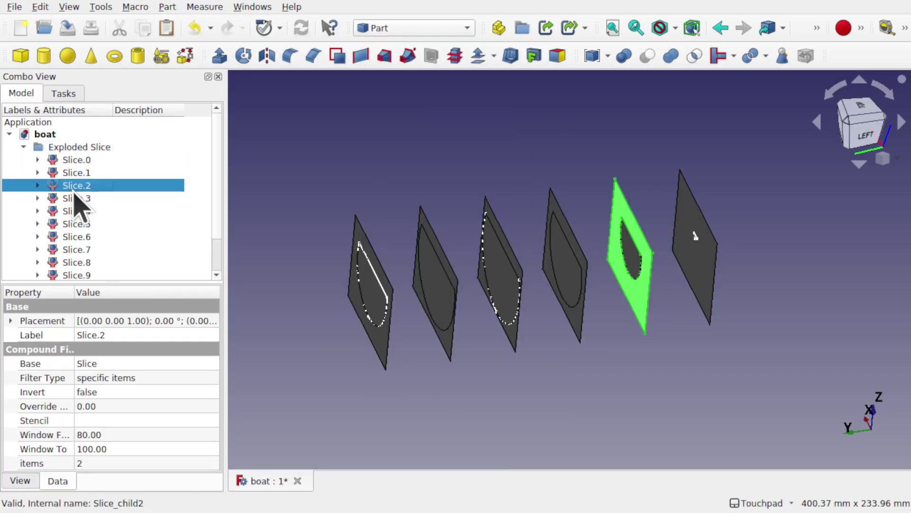
pyautogui.click(386, 356)
pyautogui.press('Delete')
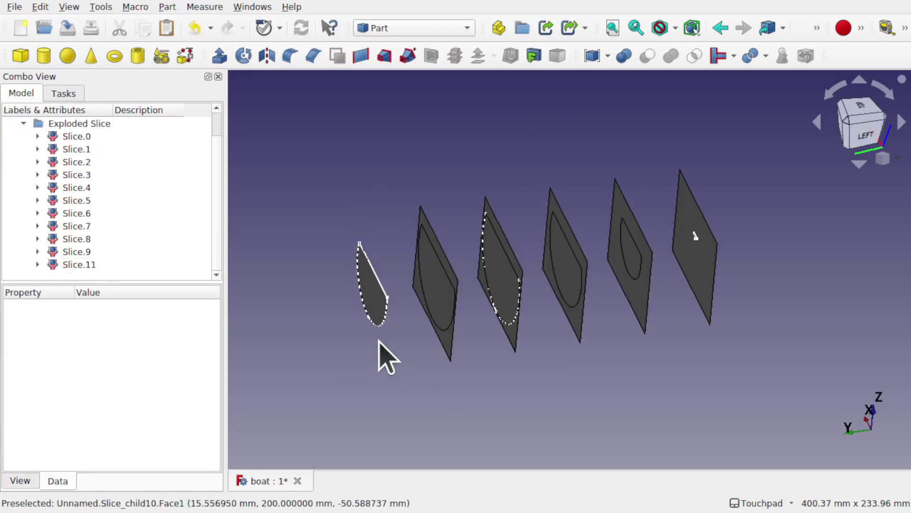
pyautogui.click(454, 349)
pyautogui.press('Delete')
pyautogui.click(511, 345)
pyautogui.press('Delete')
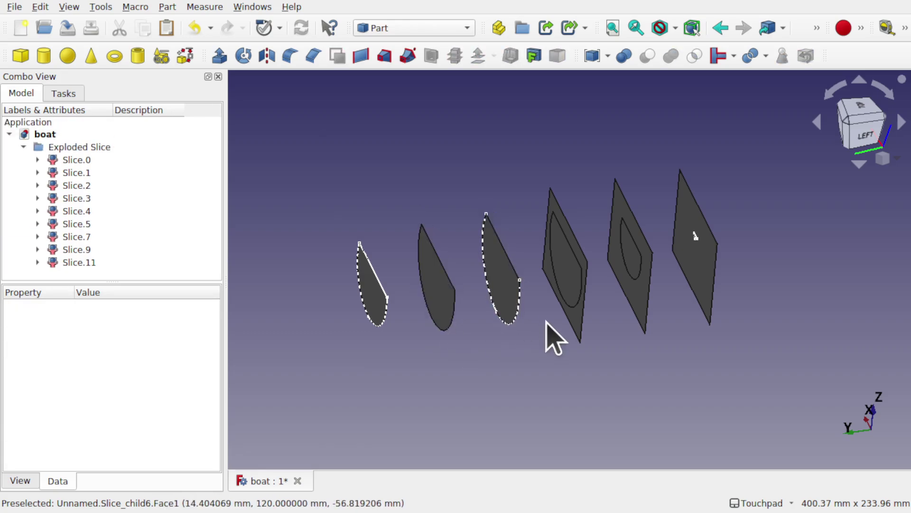
pyautogui.click(576, 328)
pyautogui.press('Delete')
pyautogui.click(636, 305)
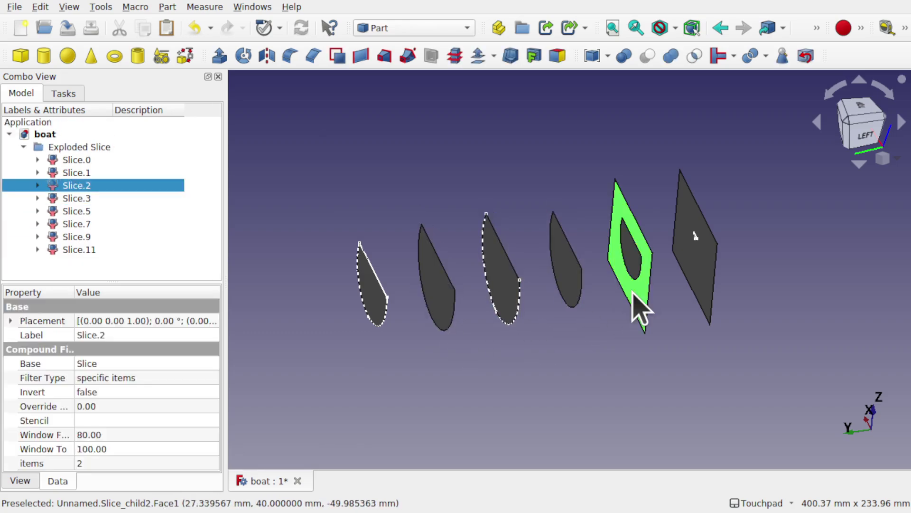
pyautogui.press('Delete')
pyautogui.click(696, 291)
pyautogui.press('Delete')
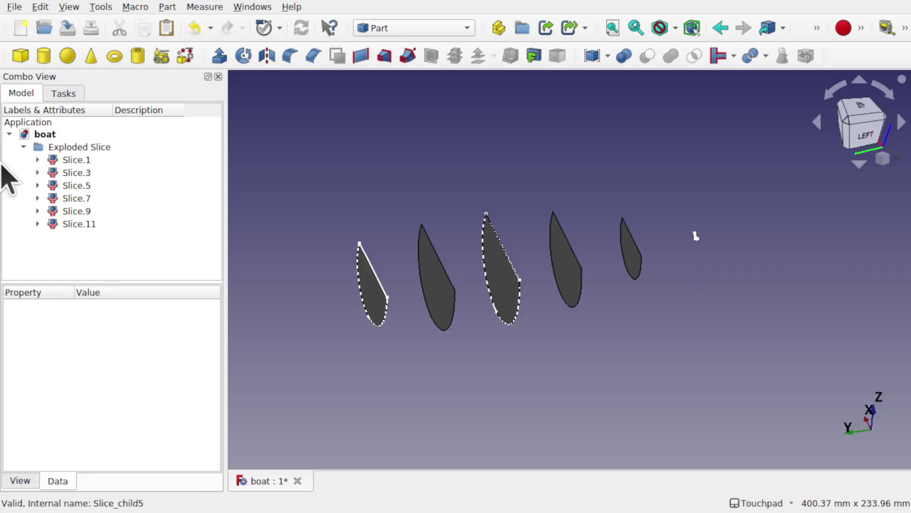
# - Combine the six inner hull profile slices, Slice.1 through Slice.11, into a compound
pyautogui.click(67, 161)
pyautogui.keyDown('shift'); pyautogui.click(91, 224); pyautogui.keyUp('shift')
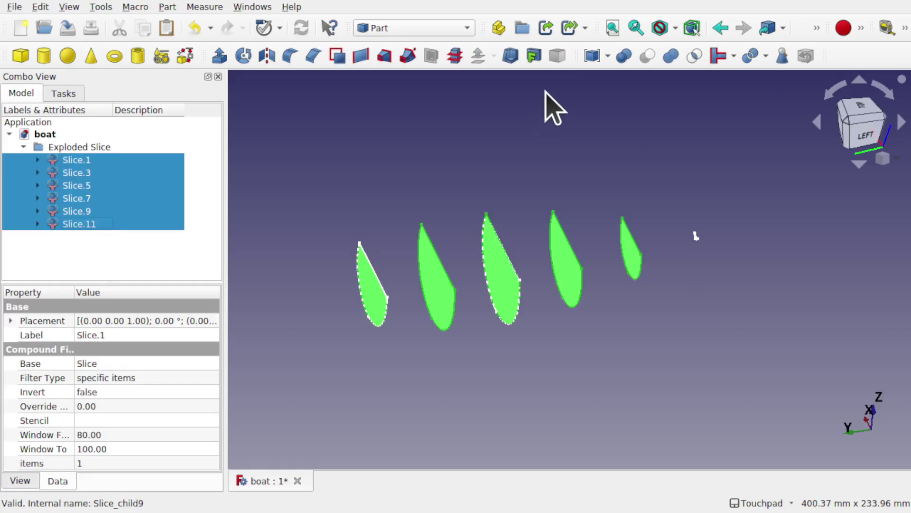
pyautogui.click(591, 55)
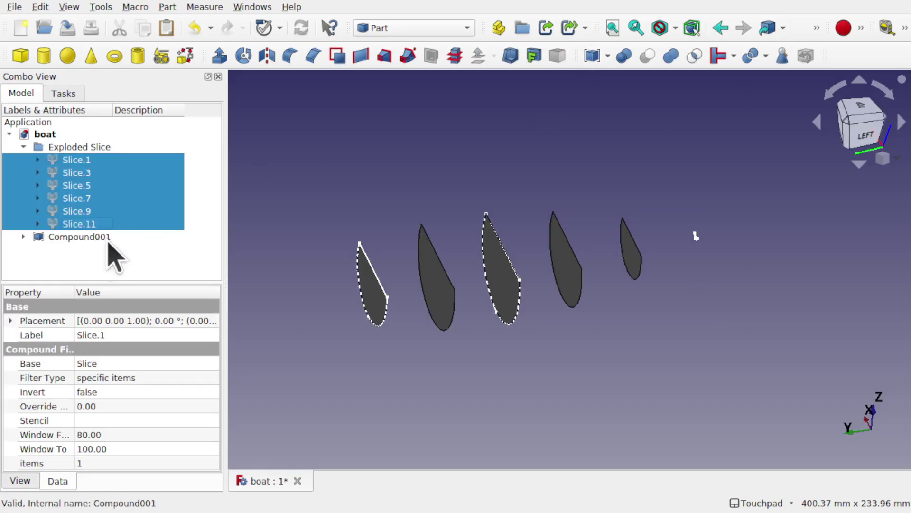
# - Extrude the compound of hull profiles 3 mm in the custom Y direction
pyautogui.click(90, 237)
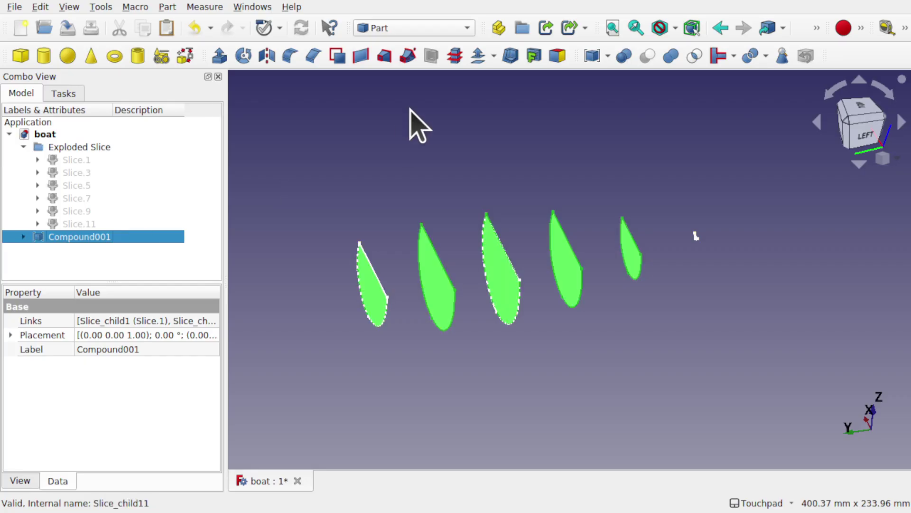
pyautogui.click(220, 57)
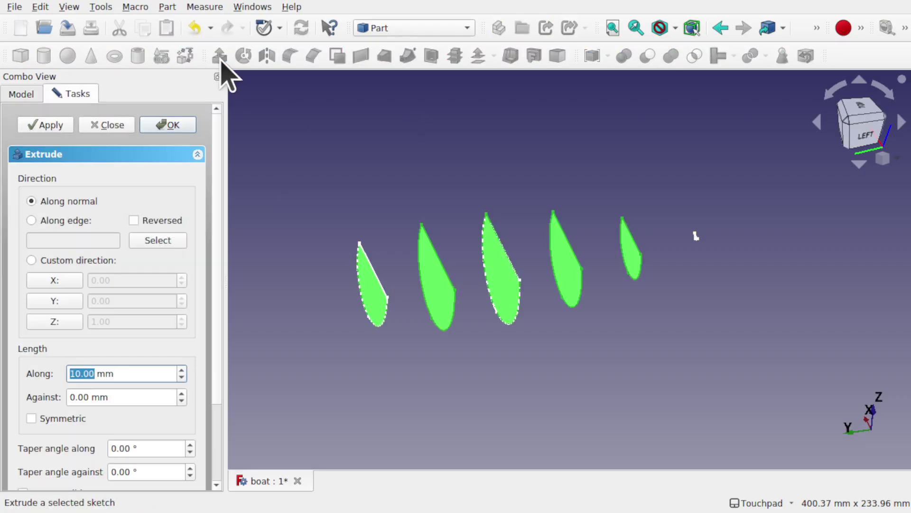
pyautogui.click(54, 304)
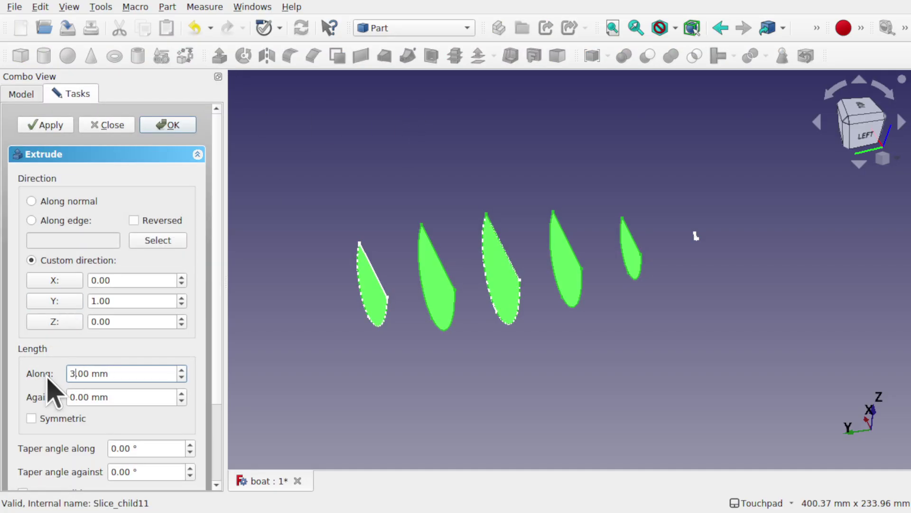
pyautogui.press('Return')
pyautogui.click(540, 346)
pyautogui.moveTo(540, 346)
pyautogui.keyDown('shift'); pyautogui.mouseDown()
pyautogui.moveTo(565, 340)
pyautogui.moveTo(514, 461)
pyautogui.moveTo(553, 417)
pyautogui.moveTo(620, 388)
pyautogui.moveTo(678, 277)
pyautogui.moveTo(775, 215)
pyautogui.moveTo(698, 216)
pyautogui.moveTo(745, 193)
pyautogui.moveTo(738, 185)
pyautogui.mouseUp(); pyautogui.keyUp('shift')
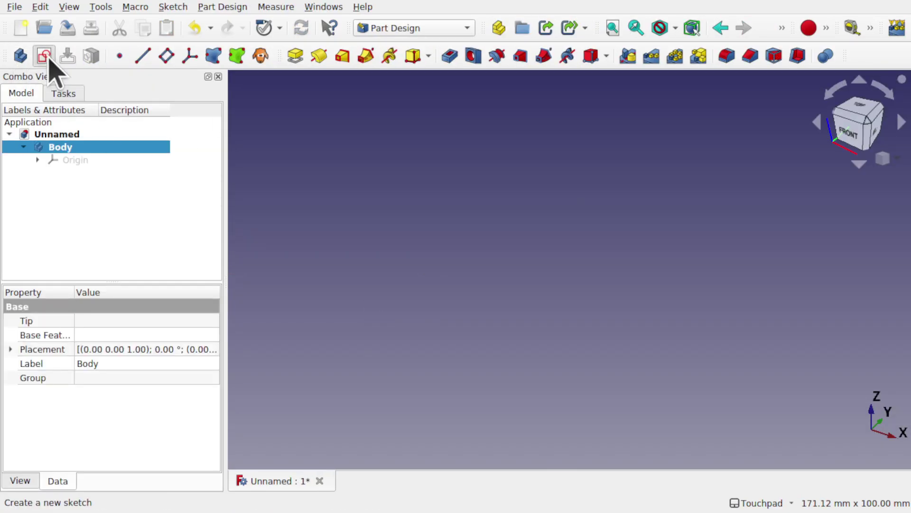
# - Create a sketch on the XY plane in the Part Design body and draw a single horizontal line below the origin
pyautogui.click(45, 56)
pyautogui.click(45, 177)
pyautogui.click(145, 125)
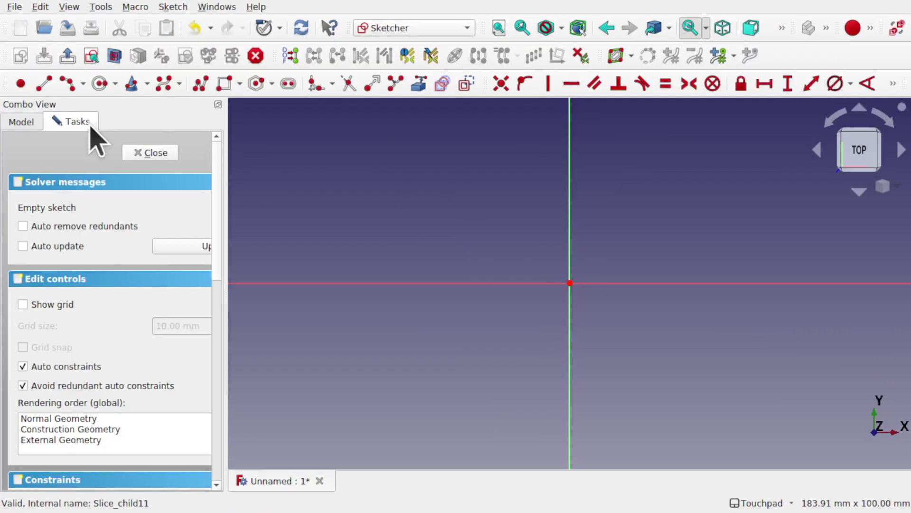
pyautogui.click(44, 84)
pyautogui.click(392, 337)
pyautogui.click(757, 337)
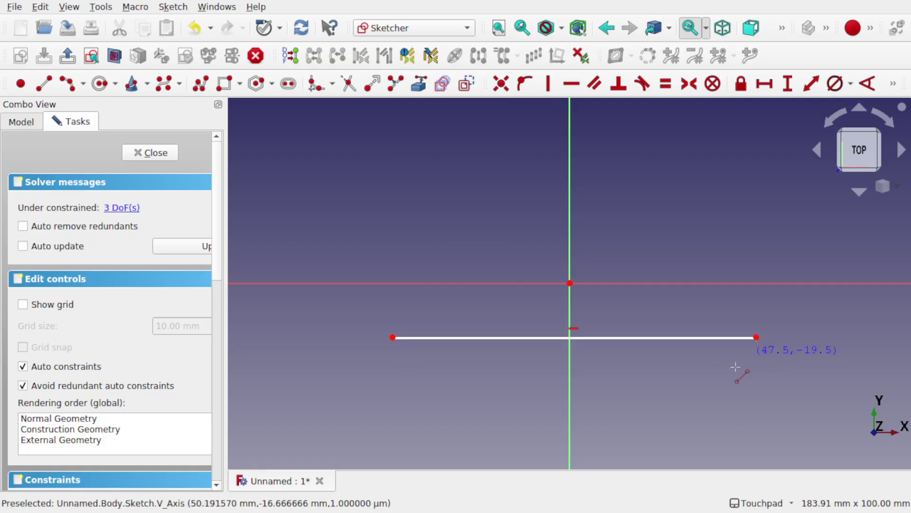
# - Close the sketch and try to pad the open line 10 mm along the sketch normal
pyautogui.click(162, 152)
pyautogui.click(295, 55)
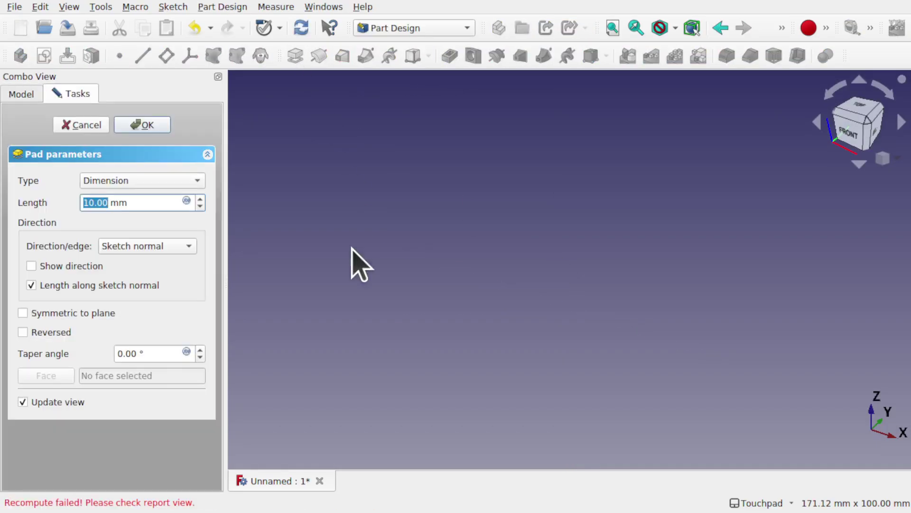
pyautogui.click(141, 125)
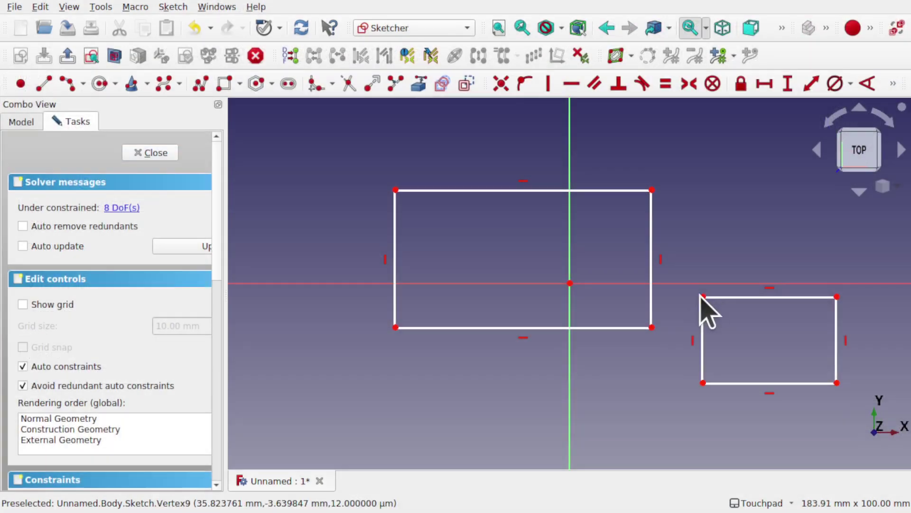
# - Adjust the corner of the smaller, separate rectangle and try to pad both rectangles 10 mm along the sketch normal
pyautogui.moveTo(702, 298); pyautogui.dragTo(680, 291)
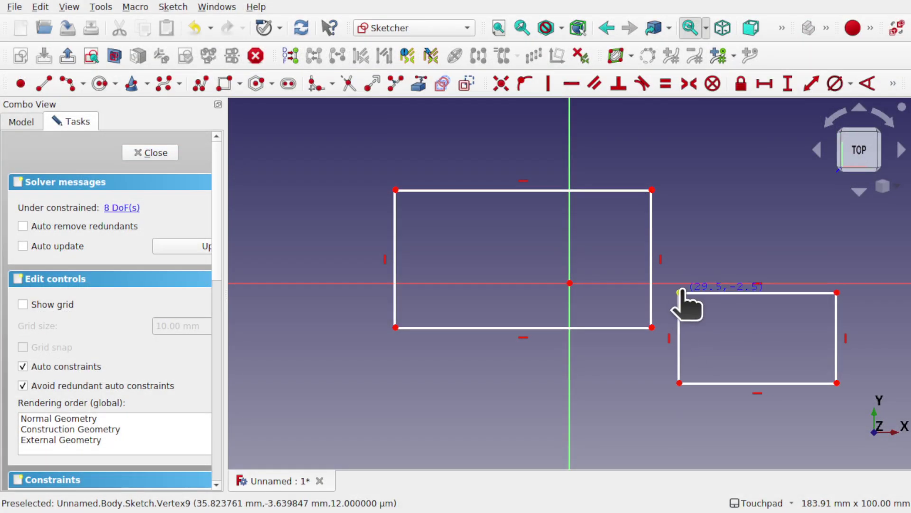
pyautogui.click(162, 153)
pyautogui.click(293, 53)
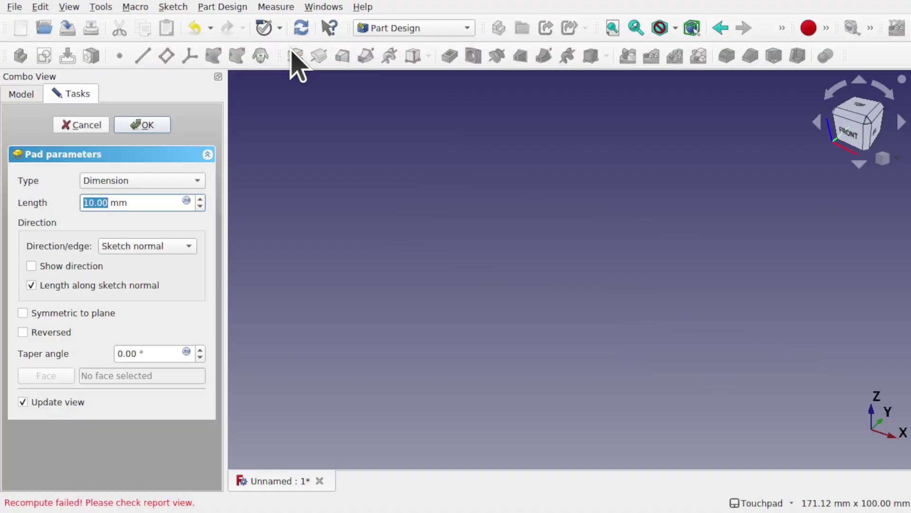
pyautogui.click(149, 125)
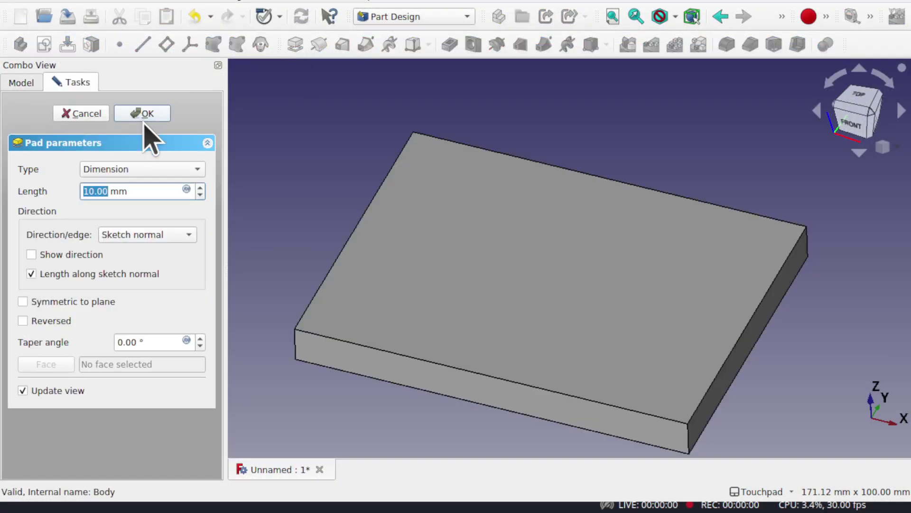
# - Accept the 10 mm pad of the rectangular slab and start a new sketch on its upper face
pyautogui.click(144, 120)
pyautogui.click(423, 240)
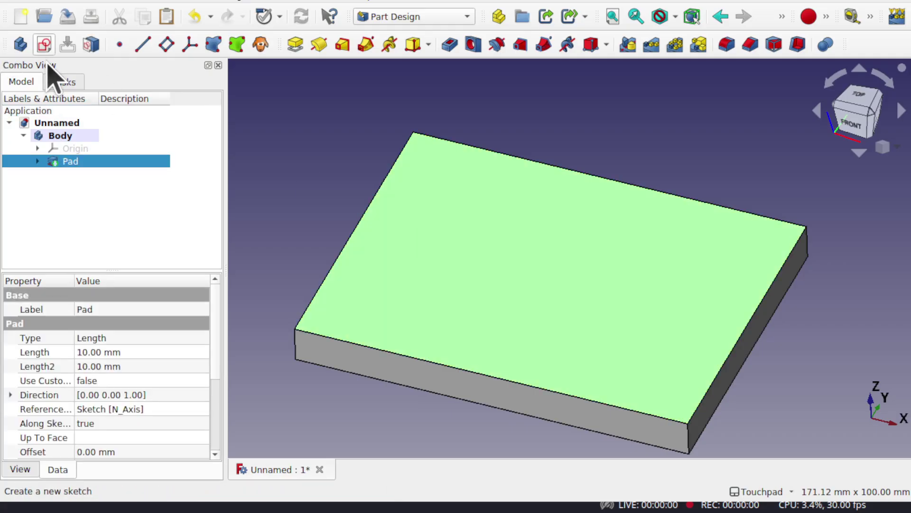
pyautogui.click(45, 47)
# - Draw two separate tall rectangles side by side within the face outline, one on each side of the vertical axis
pyautogui.click(225, 72)
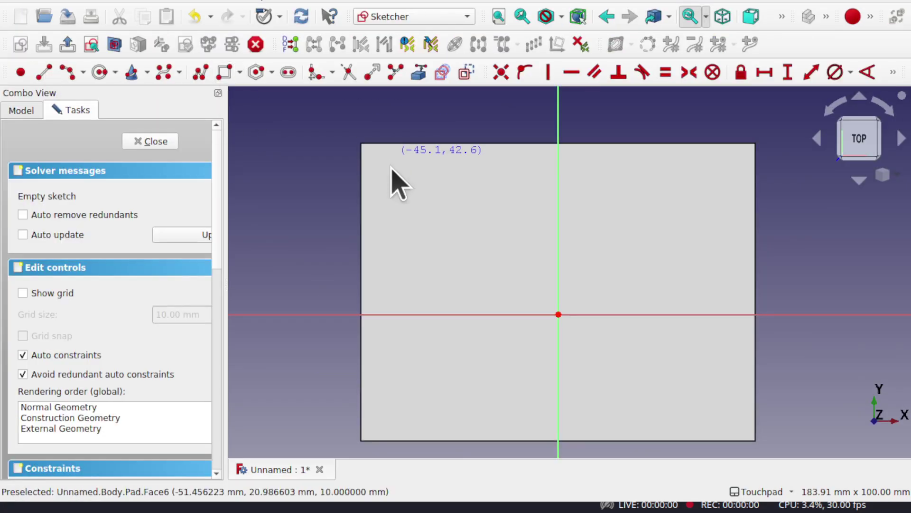
pyautogui.click(391, 156)
pyautogui.click(509, 414)
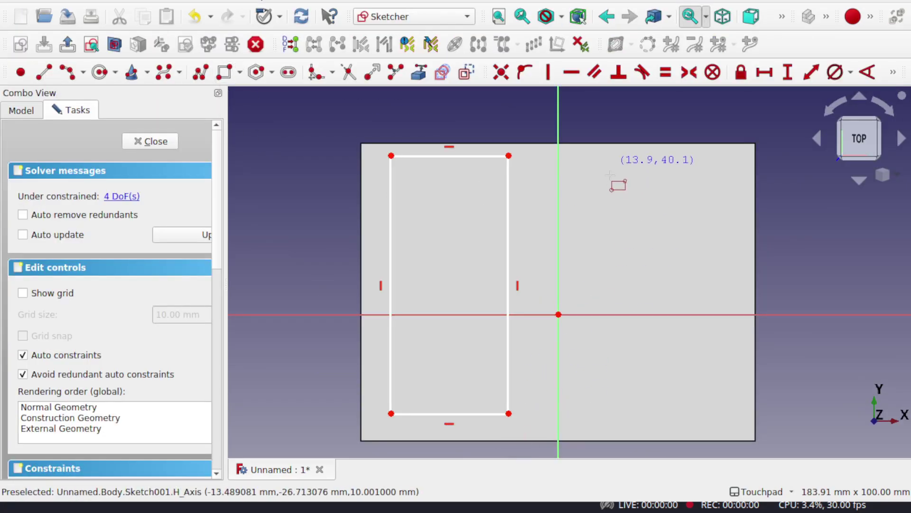
pyautogui.click(724, 415)
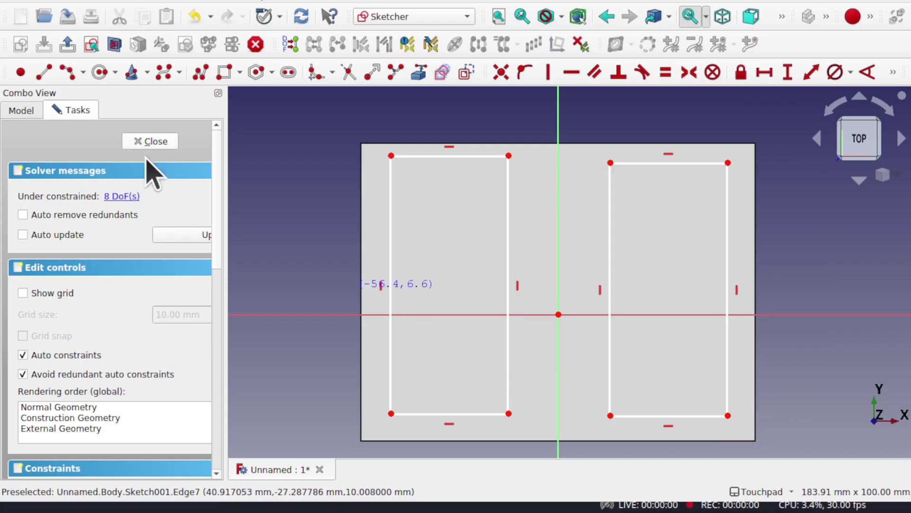
# - Finish the face sketch and pad its two rectangles 10 mm along the sketch normal above the slab
pyautogui.click(157, 142)
pyautogui.click(298, 53)
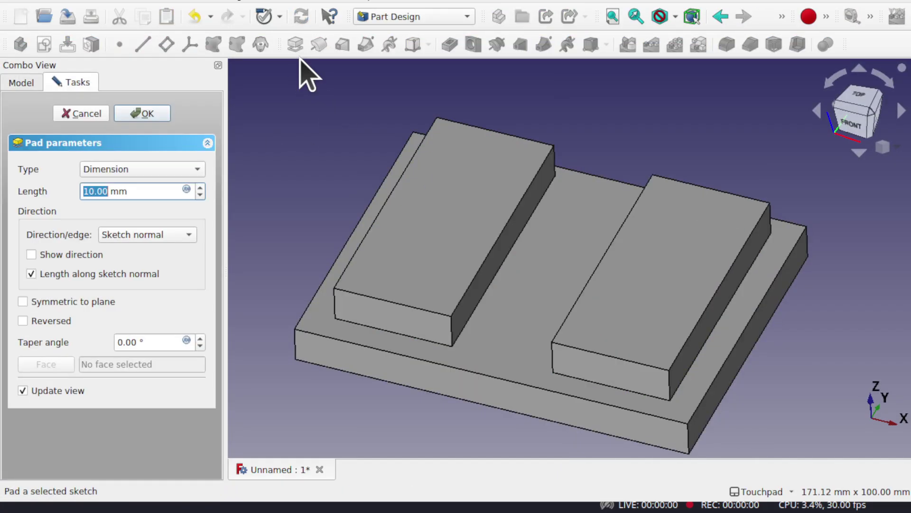
pyautogui.press('Return')
# - Delete the two-block pad and cut a pocket into the slab from the same two-rectangle sketch
pyautogui.click(90, 174)
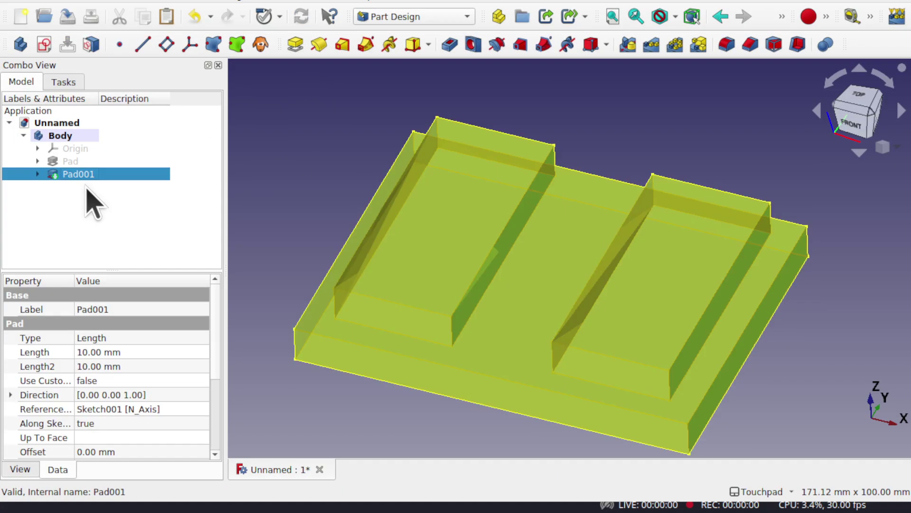
pyautogui.press('Delete')
pyautogui.click(87, 176)
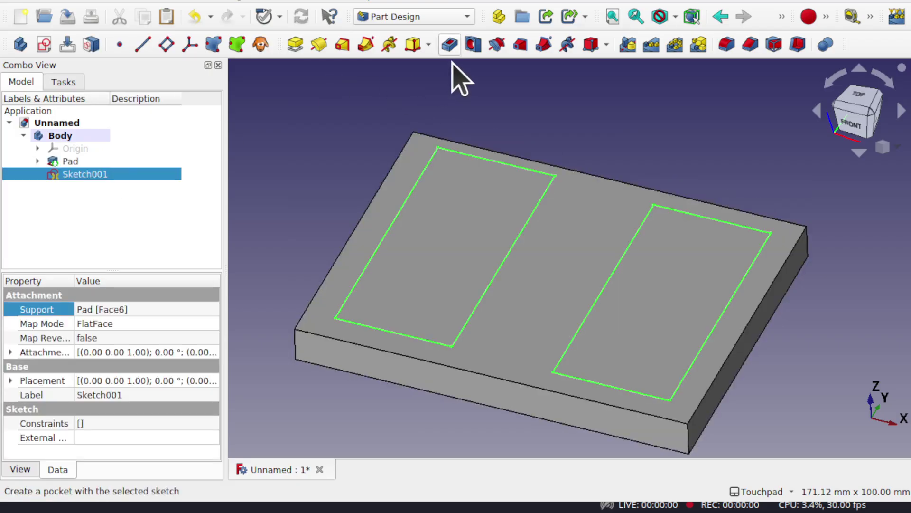
pyautogui.click(450, 47)
pyautogui.click(151, 113)
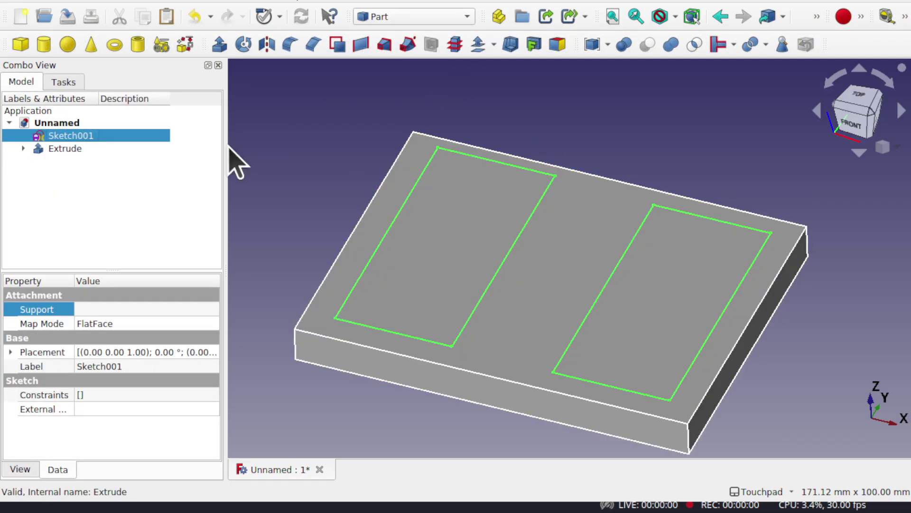
# - Extrude the two-rectangle sketch 10 mm along its normal as a separate Part object and select that extrusion
pyautogui.click(220, 44)
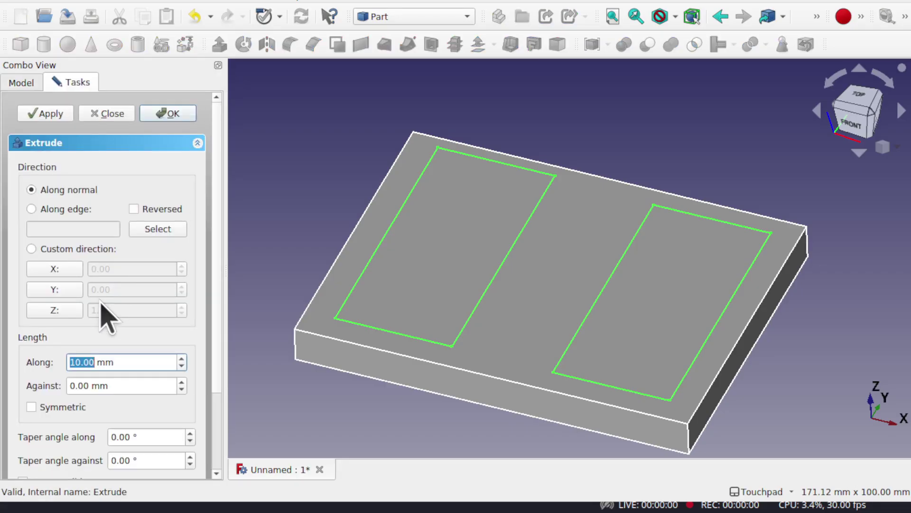
pyautogui.press('Return')
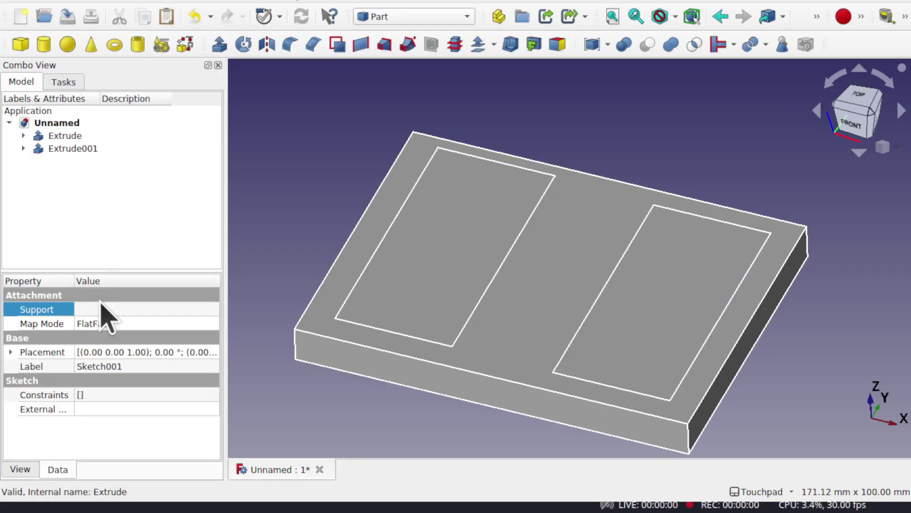
pyautogui.click(93, 151)
# - Cut the two-block extrusion out of the slab with a boolean cut
pyautogui.click(353, 380)
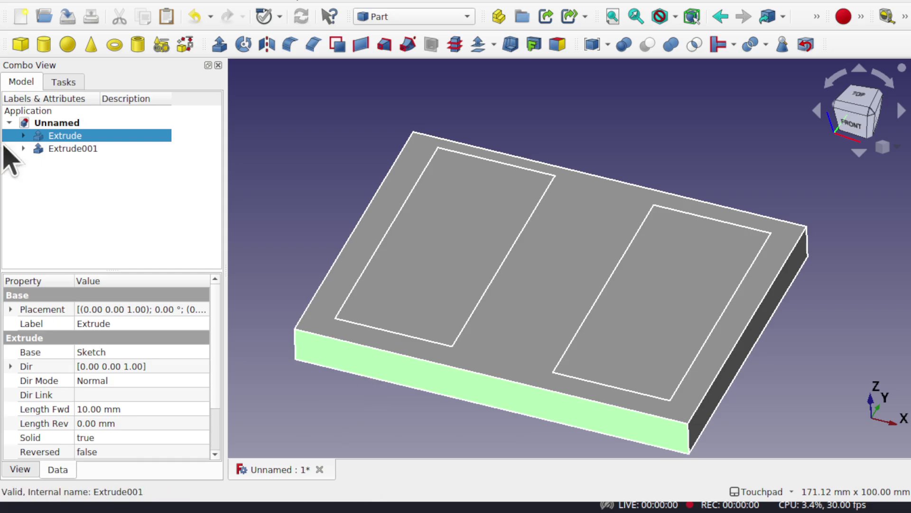
pyautogui.keyDown('ctrl'); pyautogui.click(74, 149); pyautogui.keyUp('ctrl')
pyautogui.click(648, 44)
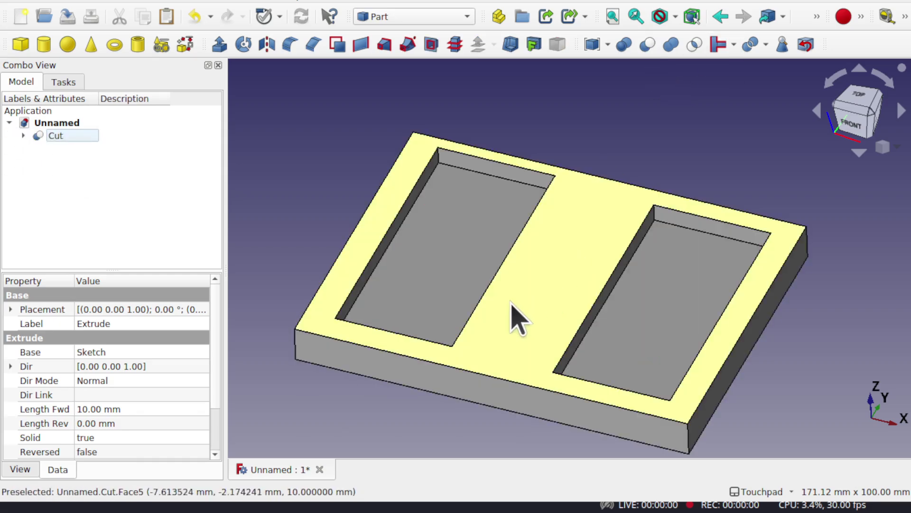
pyautogui.click(518, 318)
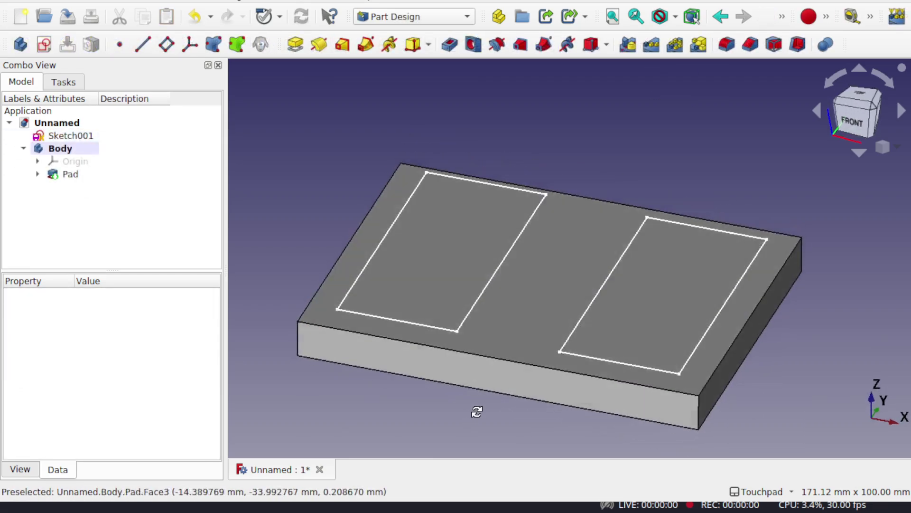
# - Inspect the gap between the two-rectangle sketch and the padded slab, and move the sketch into the Body
pyautogui.scroll(9, 442, 333)
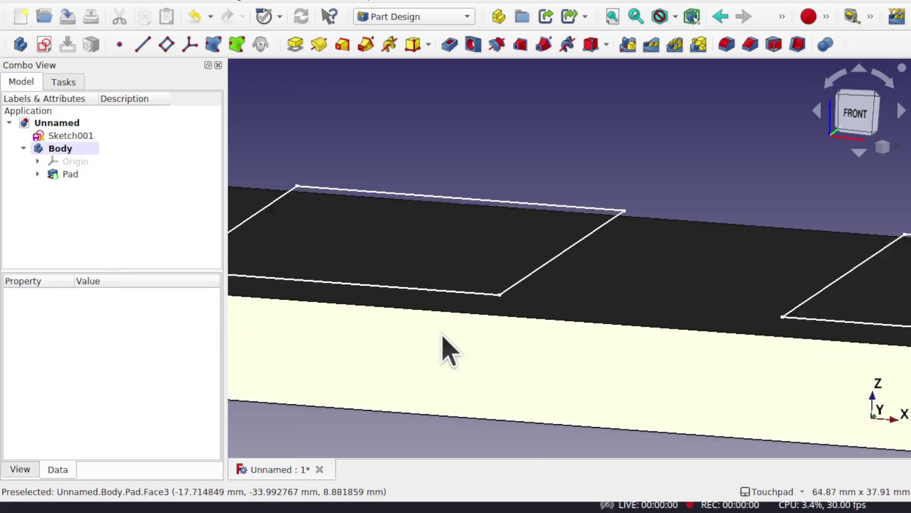
pyautogui.moveTo(443, 335)
pyautogui.keyDown('alt'); pyautogui.mouseDown()
pyautogui.moveTo(468, 324)
pyautogui.moveTo(436, 319)
pyautogui.moveTo(437, 338)
pyautogui.moveTo(430, 336)
pyautogui.mouseUp(); pyautogui.keyUp('alt')
pyautogui.scroll(-8, 435, 320)
pyautogui.click(68, 136)
pyautogui.moveTo(69, 152)
pyautogui.mouseDown()
pyautogui.moveTo(78, 159)
pyautogui.moveTo(71, 150)
pyautogui.mouseUp()
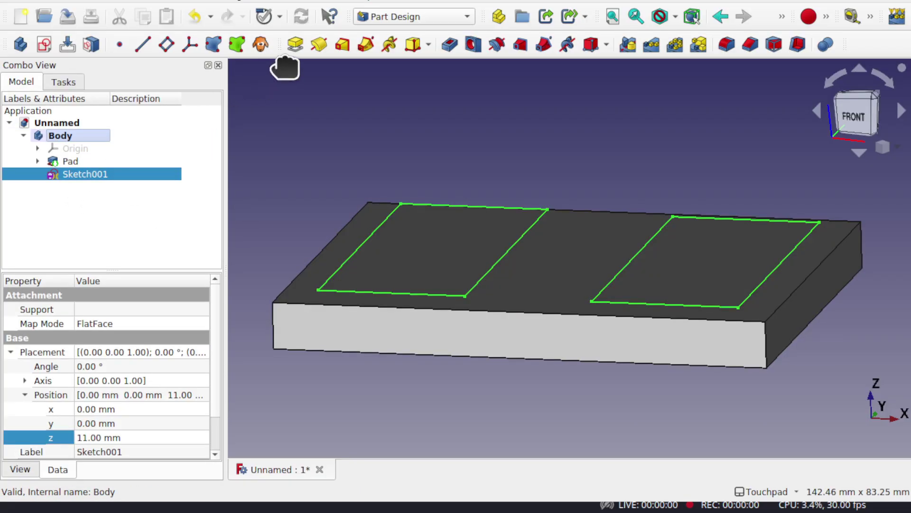
# - Try to pad the detached two-rectangle sketch 10 mm along the sketch normal, and cancel the pad
pyautogui.click(295, 45)
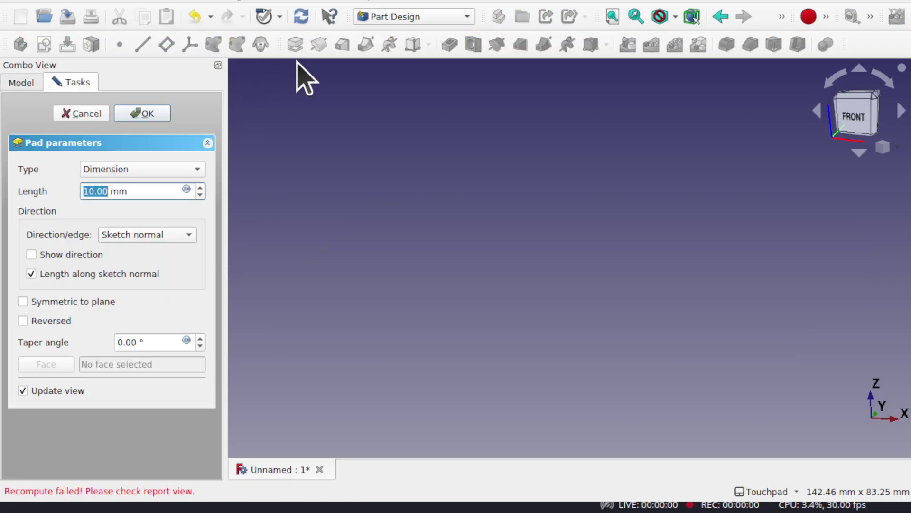
pyautogui.click(138, 118)
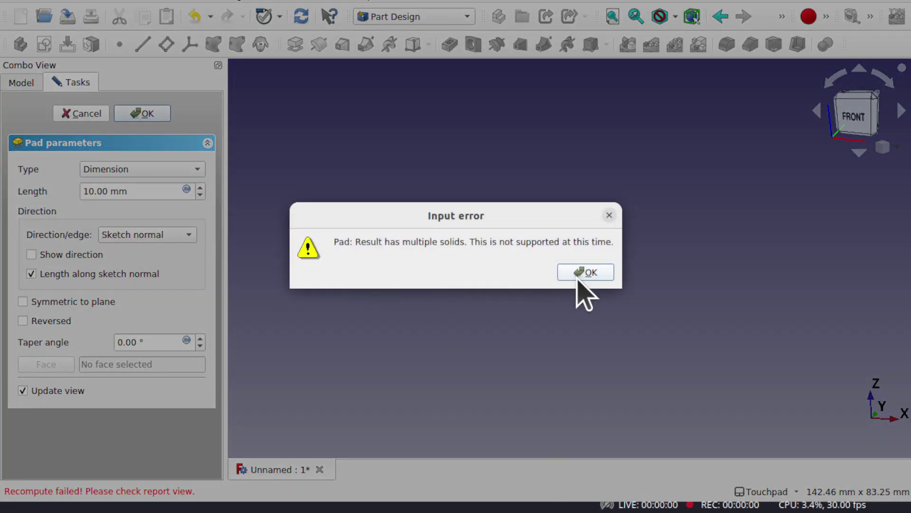
pyautogui.click(585, 272)
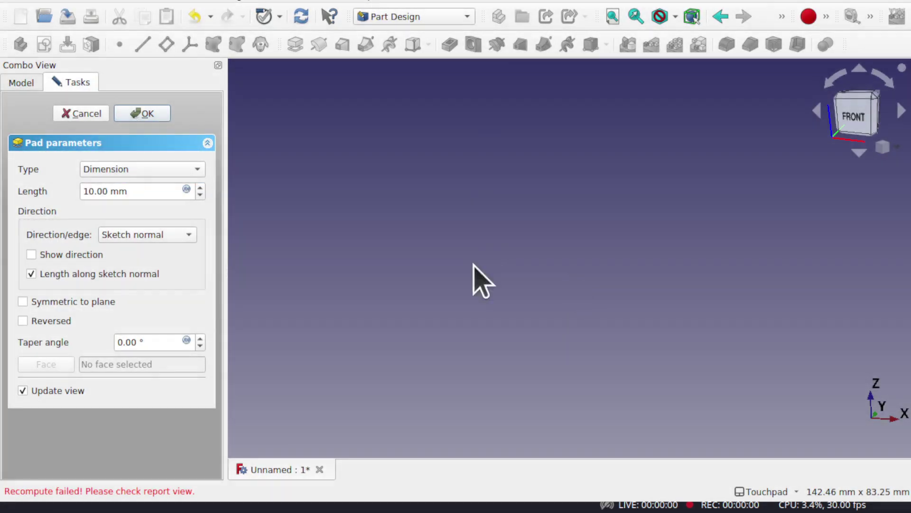
pyautogui.click(85, 120)
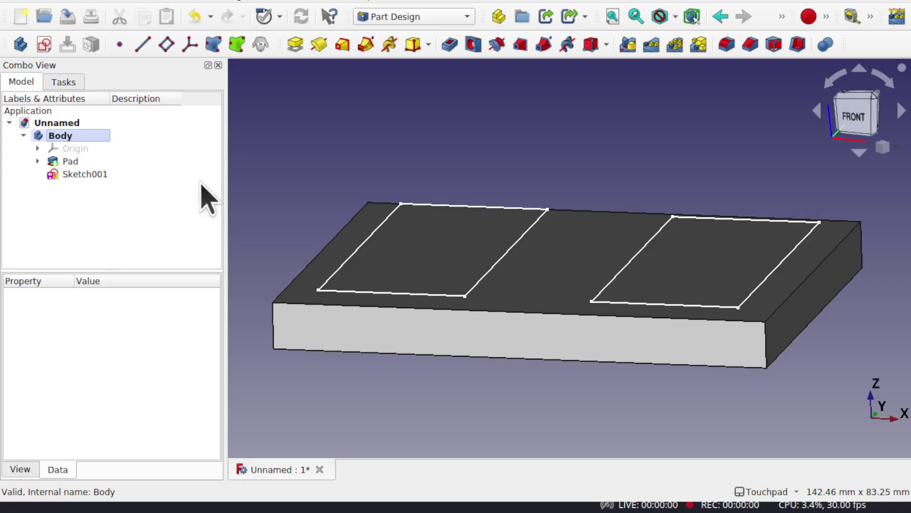
# - Set the two-rectangle sketch's z position to 10 mm
pyautogui.click(86, 175)
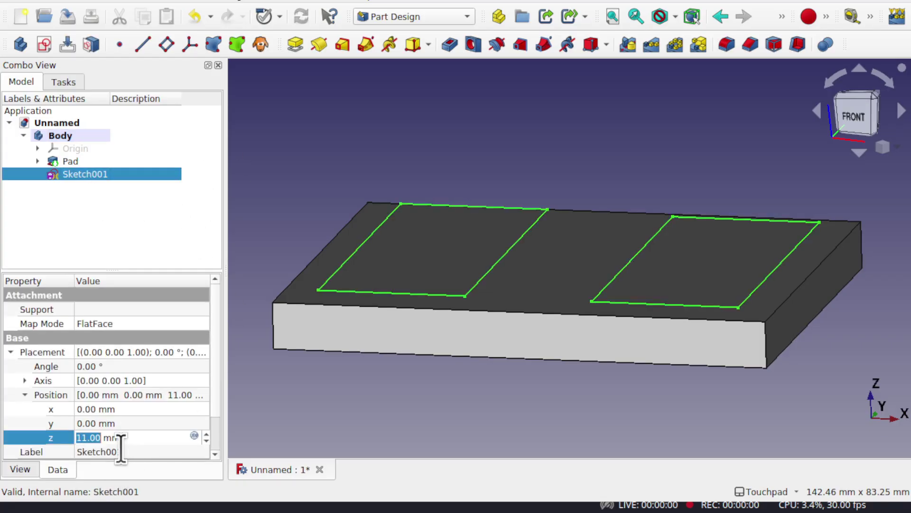
pyautogui.write('10')
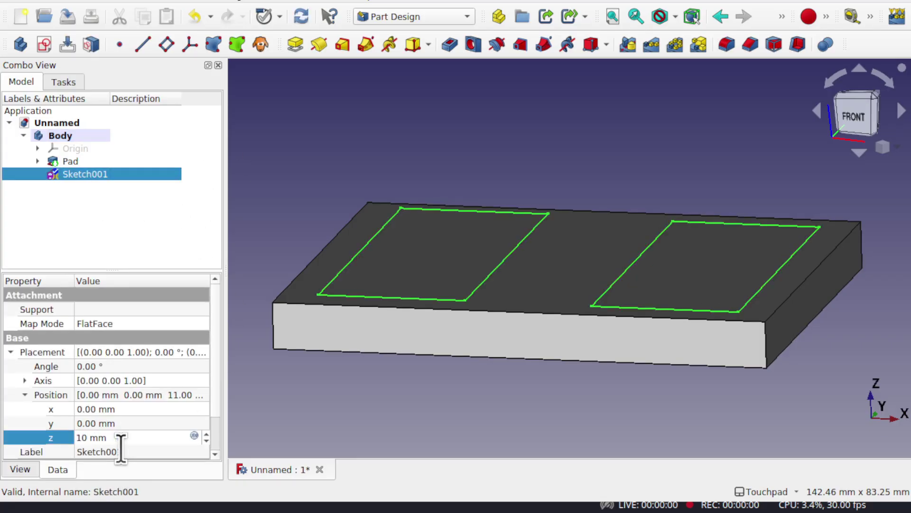
pyautogui.click(352, 449)
# - Pad the repositioned two-rectangle sketch 10 mm along the sketch normal onto the slab
pyautogui.keyDown('alt'); pyautogui.moveTo(453, 351); pyautogui.dragTo(445, 320); pyautogui.keyUp('alt')
pyautogui.scroll(6, 444, 319)
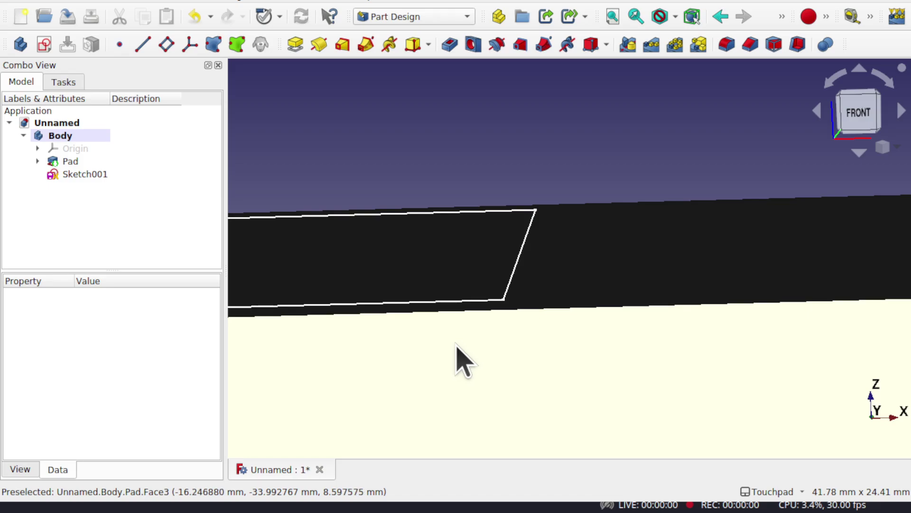
pyautogui.scroll(-6, 456, 361)
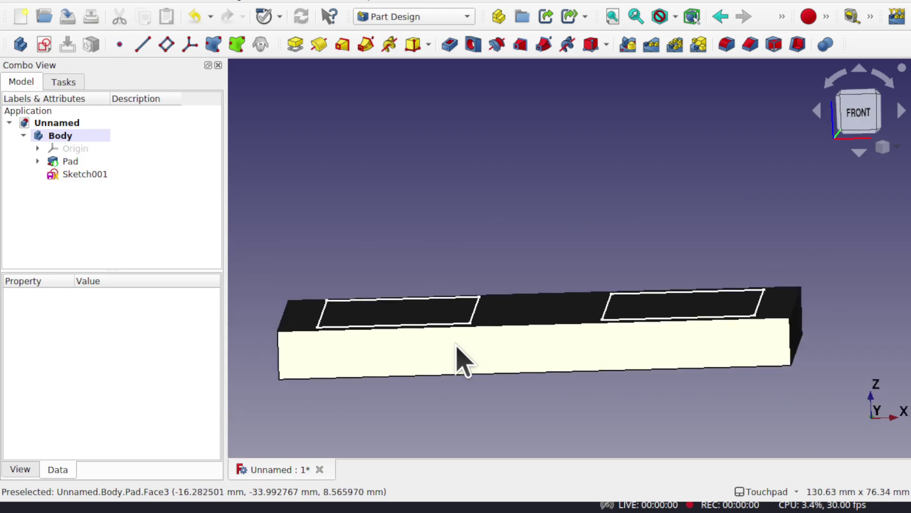
pyautogui.click(85, 174)
pyautogui.click(295, 44)
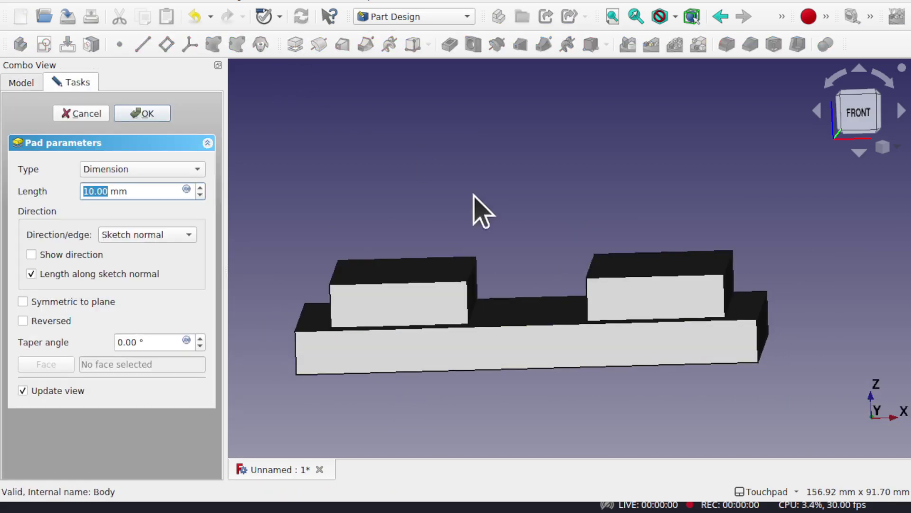
pyautogui.keyDown('alt'); pyautogui.moveTo(474, 195); pyautogui.dragTo(537, 239); pyautogui.keyUp('alt')
pyautogui.press('1')
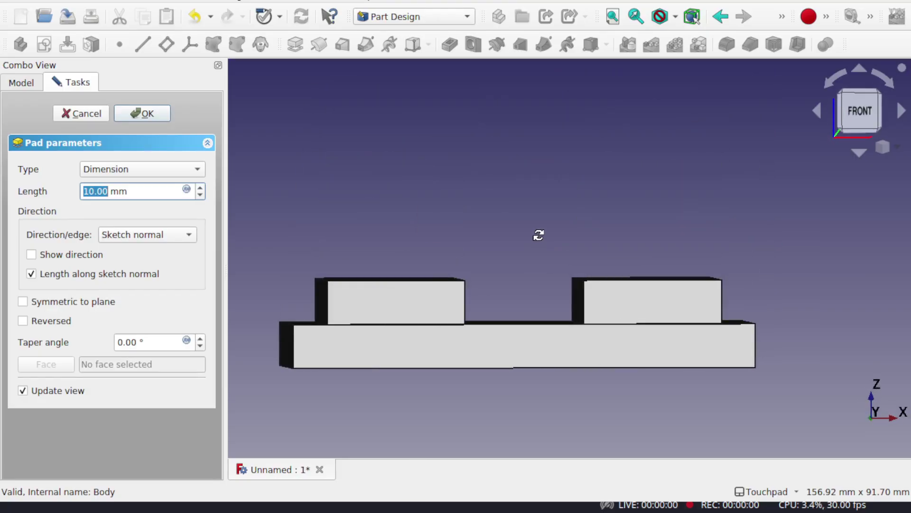
pyautogui.click(128, 118)
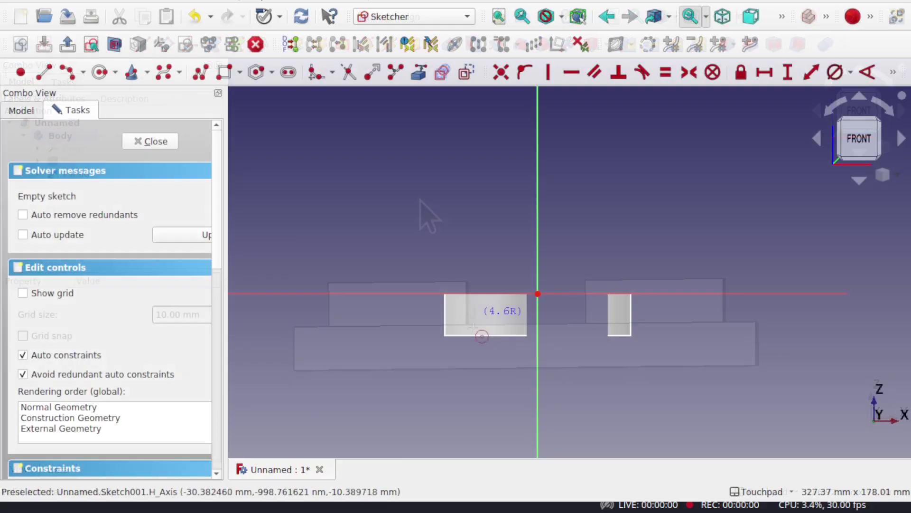
# - Draw circles in the front-view sketch within the outline of the curved strip
pyautogui.click(464, 312)
pyautogui.click(480, 311)
pyautogui.click(505, 312)
pyautogui.click(521, 311)
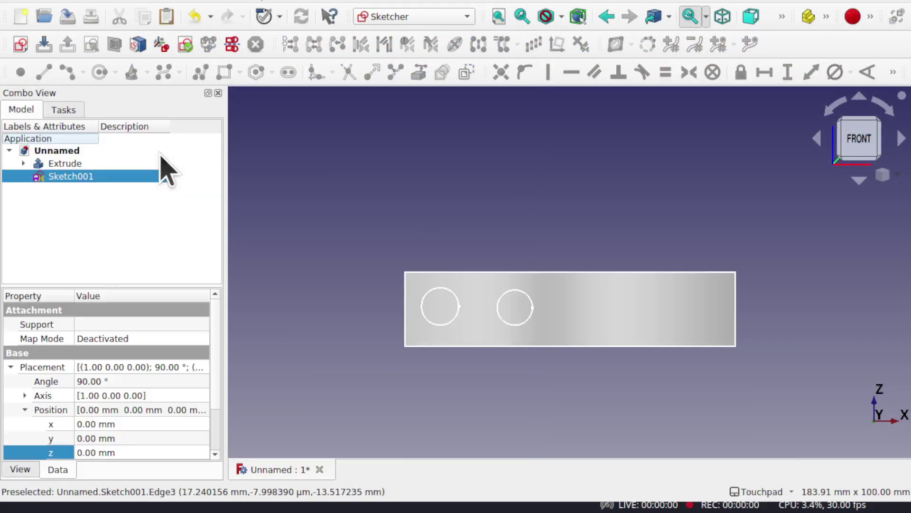
# - Extrude the circle sketch 30 mm along its normal in the Part workbench
pyautogui.keyDown('alt'); pyautogui.moveTo(503, 257); pyautogui.dragTo(541, 332); pyautogui.keyUp('alt')
pyautogui.click(413, 16)
pyautogui.click(405, 315)
pyautogui.click(219, 47)
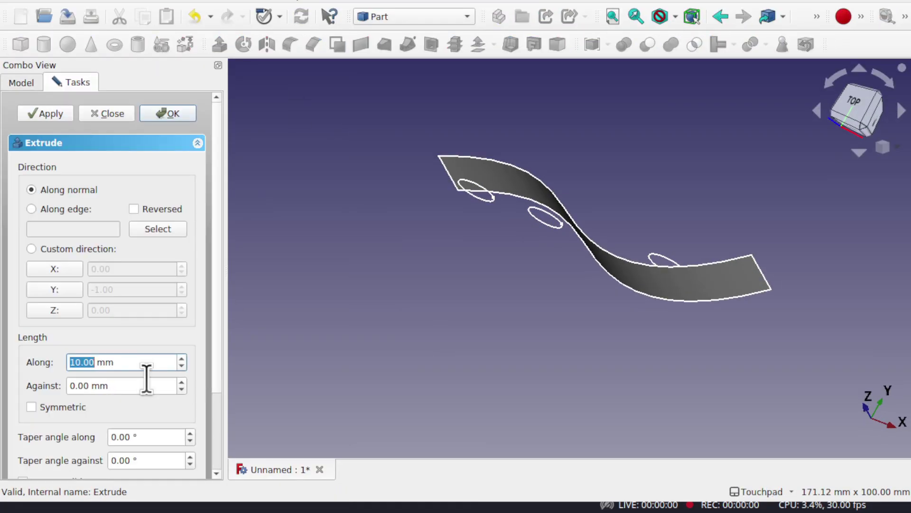
pyautogui.write('30')
pyautogui.press('Return')
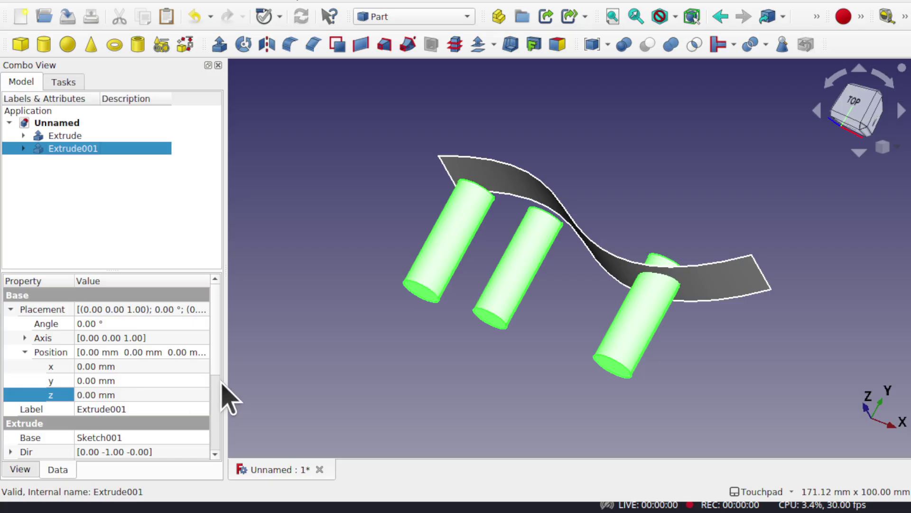
# - Shift the extruded cylinders' placement so all three pass through the curved strip
pyautogui.moveTo(216, 370); pyautogui.dragTo(215, 442)
pyautogui.click(137, 419)
pyautogui.click(136, 434)
pyautogui.click(363, 341)
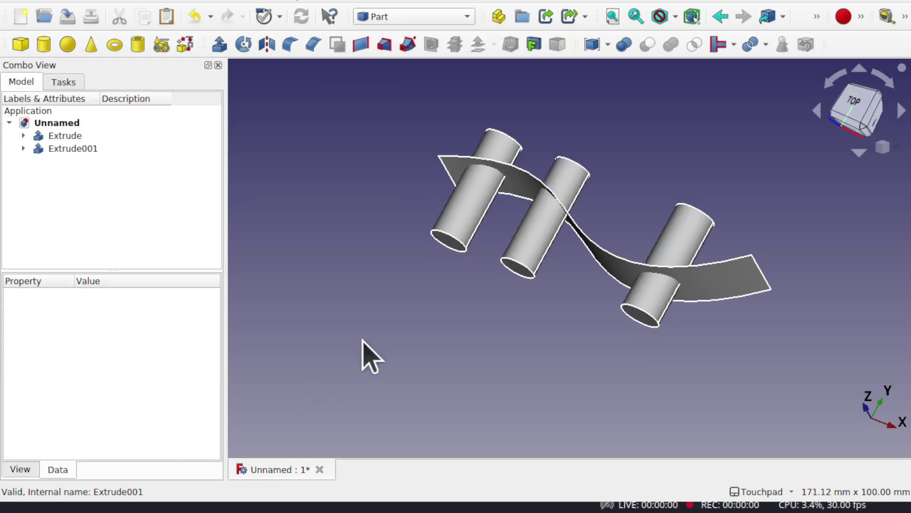
# - Cut the three cylinders out of the curved strip to make holes
pyautogui.click(704, 300)
pyautogui.keyDown('ctrl'); pyautogui.click(683, 232); pyautogui.keyUp('ctrl')
pyautogui.click(647, 44)
# - Revolve the perforated curved strip 80° about its short end edge
pyautogui.click(597, 322)
pyautogui.click(243, 44)
pyautogui.click(110, 364)
pyautogui.click(372, 300)
pyautogui.write('80.00')
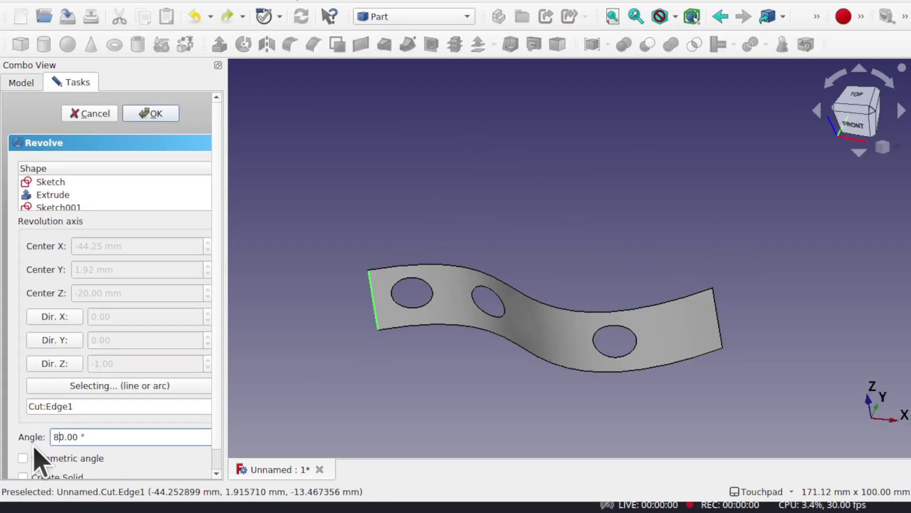
pyautogui.press('Return')
# - Move the cube with Transform so it overlaps the revolved solid's upper inner area, and accept the placement
pyautogui.keyDown('alt'); pyautogui.moveTo(587, 369); pyautogui.dragTo(670, 220); pyautogui.keyUp('alt')
pyautogui.keyDown('alt'); pyautogui.moveTo(670, 221); pyautogui.dragTo(696, 226); pyautogui.keyUp('alt')
pyautogui.keyDown('alt'); pyautogui.moveTo(696, 226); pyautogui.dragTo(793, 218); pyautogui.keyUp('alt')
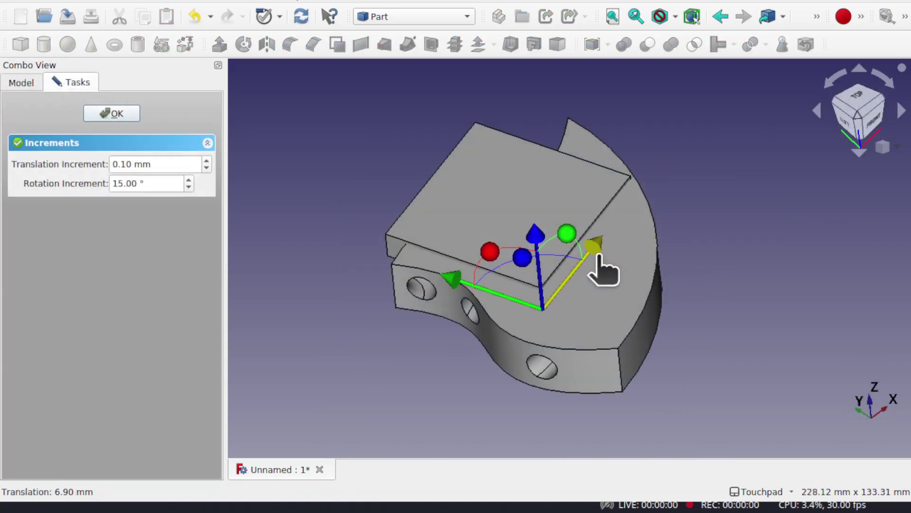
pyautogui.click(109, 117)
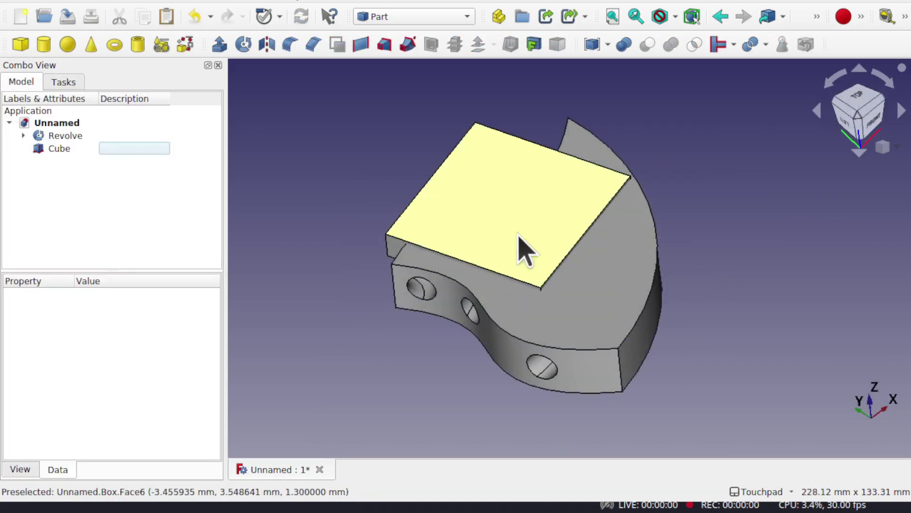
# - Cut the cube out of the revolved solid and inspect the exposed channels
pyautogui.click(596, 291)
pyautogui.keyDown('ctrl'); pyautogui.click(562, 256); pyautogui.keyUp('ctrl')
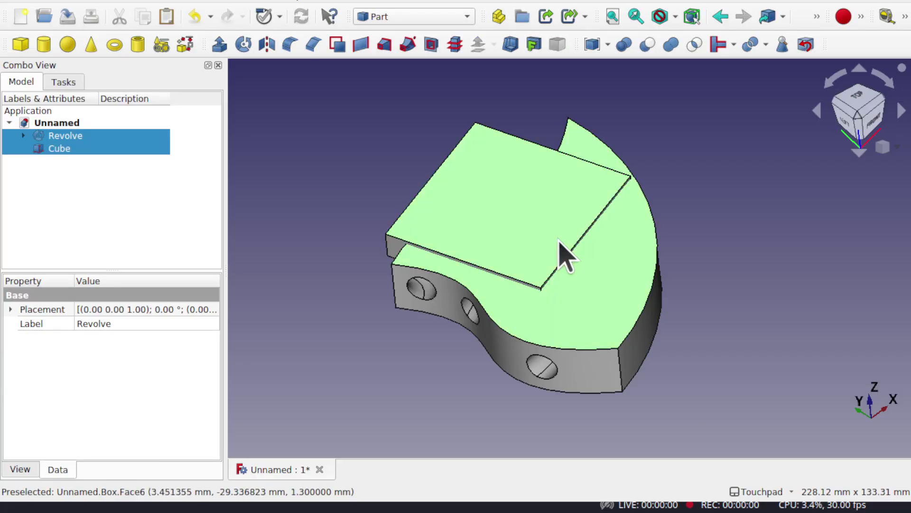
pyautogui.click(648, 44)
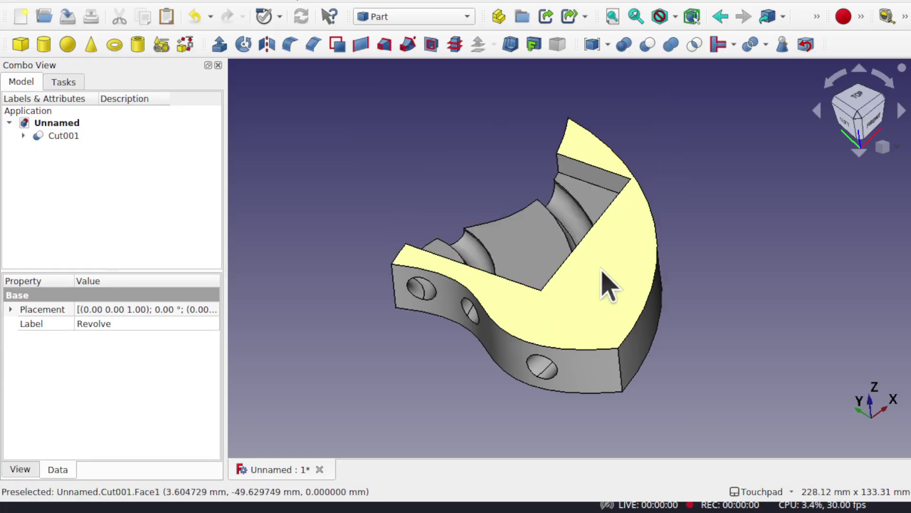
pyautogui.moveTo(602, 281); pyautogui.dragTo(634, 346, button='middle')
pyautogui.click(698, 309)
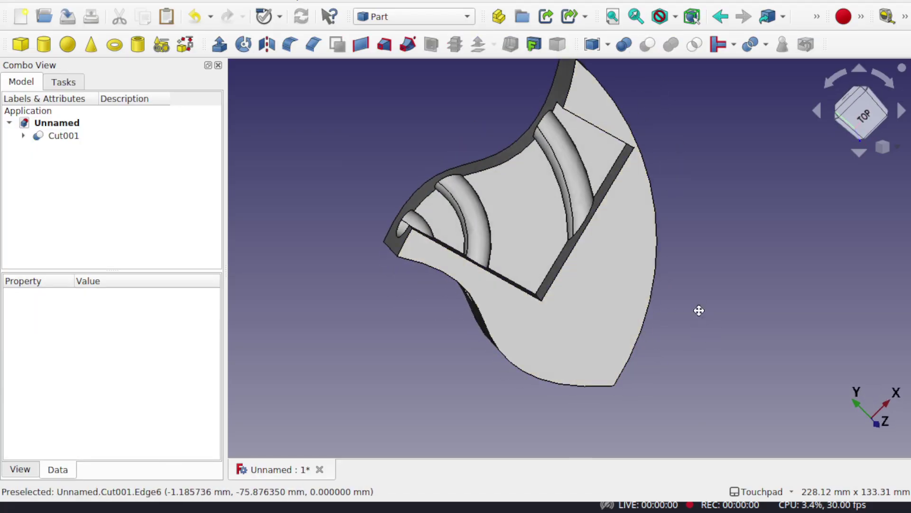
pyautogui.moveTo(697, 309); pyautogui.dragTo(707, 356, button='middle')
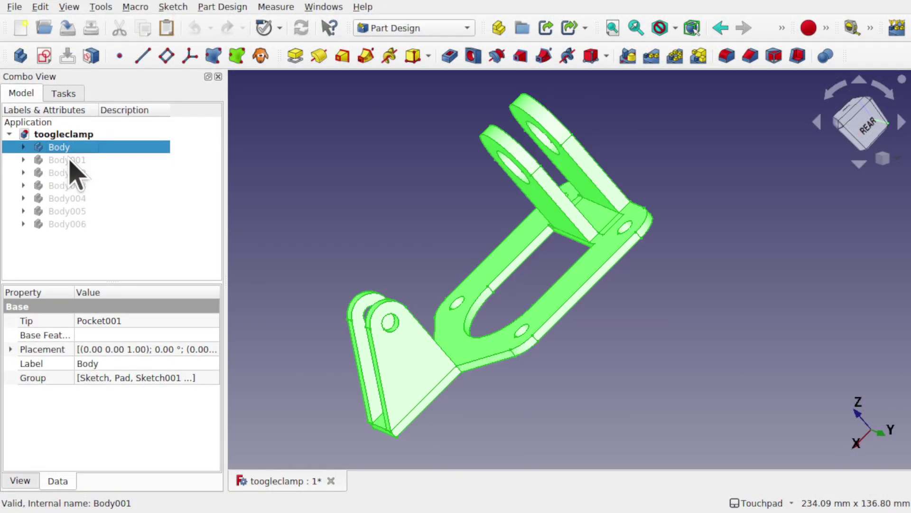
# - Show the toggle clamp's bodies one at a time, from Body001 through Body003, hiding each previous body
pyautogui.click(70, 160)
pyautogui.press('space')
pyautogui.click(71, 148)
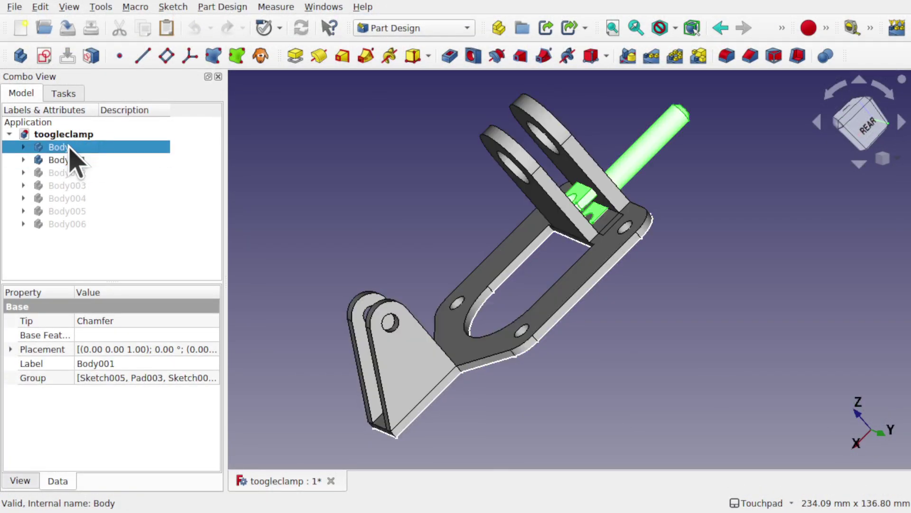
pyautogui.press('space')
pyautogui.click(71, 172)
pyautogui.press('space')
pyautogui.click(70, 160)
pyautogui.press('space')
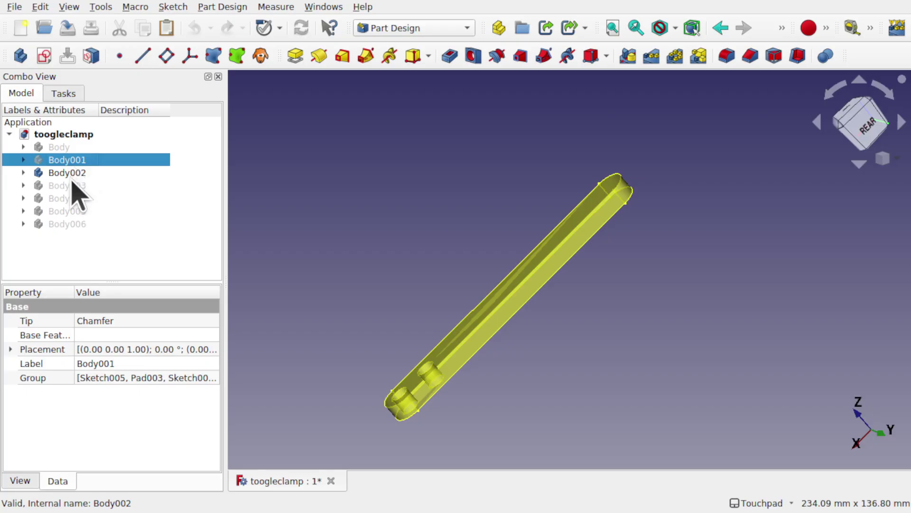
pyautogui.click(71, 186)
pyautogui.press('space')
pyautogui.click(59, 172)
pyautogui.press('space')
# - Continue through the toggle clamp's remaining bodies, Body004 to Body006, hiding each previous one
pyautogui.click(71, 198)
pyautogui.press('space')
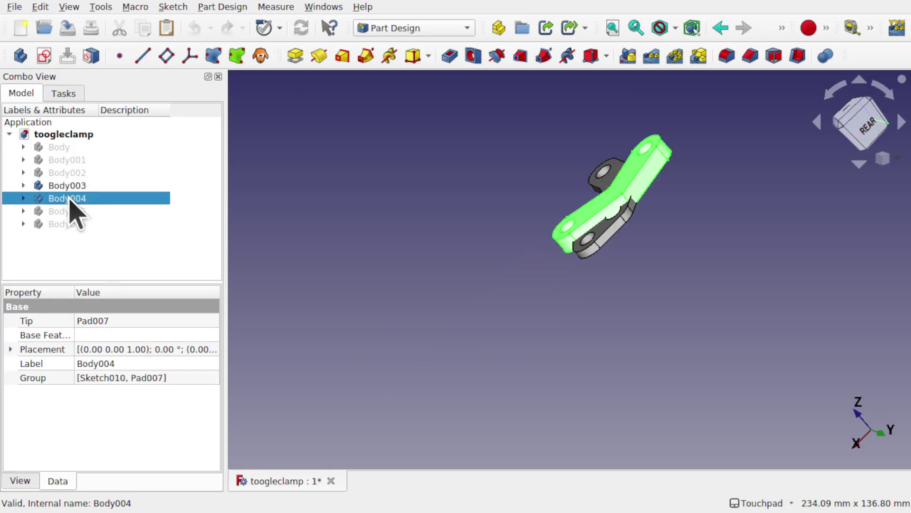
pyautogui.click(75, 186)
pyautogui.press('space')
pyautogui.click(80, 210)
pyautogui.press('space')
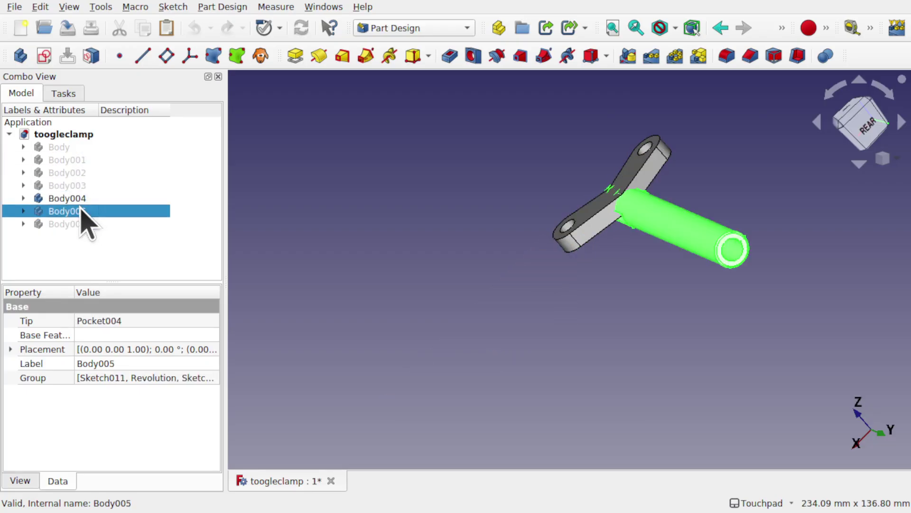
pyautogui.click(69, 200)
pyautogui.press('space')
pyautogui.click(78, 224)
pyautogui.press('space')
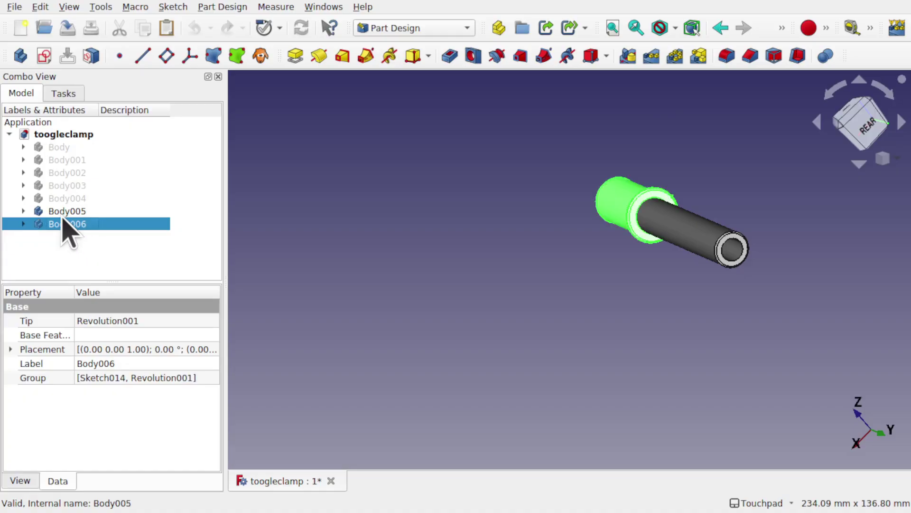
pyautogui.click(64, 213)
pyautogui.press('space')
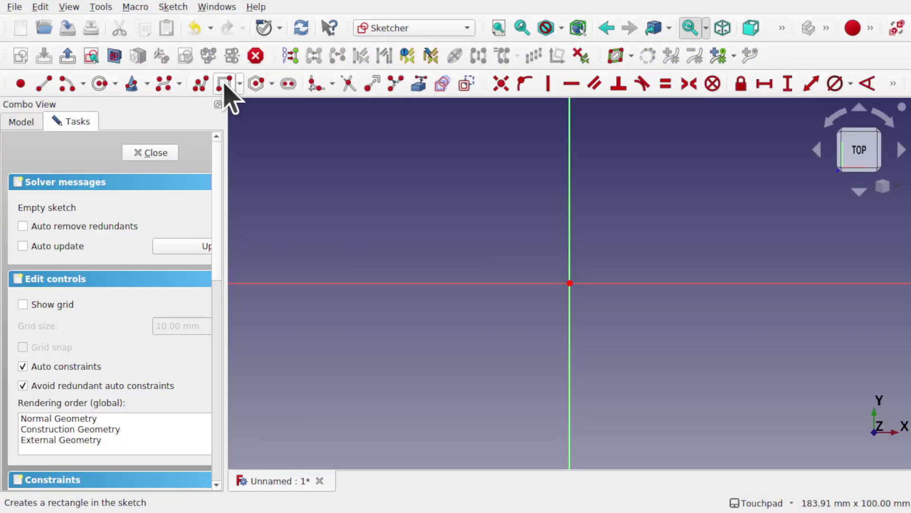
# - Draw three separate, non-touching rectangles in one sketch on the XY plane and close the sketch
pyautogui.click(225, 86)
pyautogui.click(420, 207)
pyautogui.click(475, 283)
pyautogui.click(524, 260)
pyautogui.click(588, 348)
pyautogui.click(631, 203)
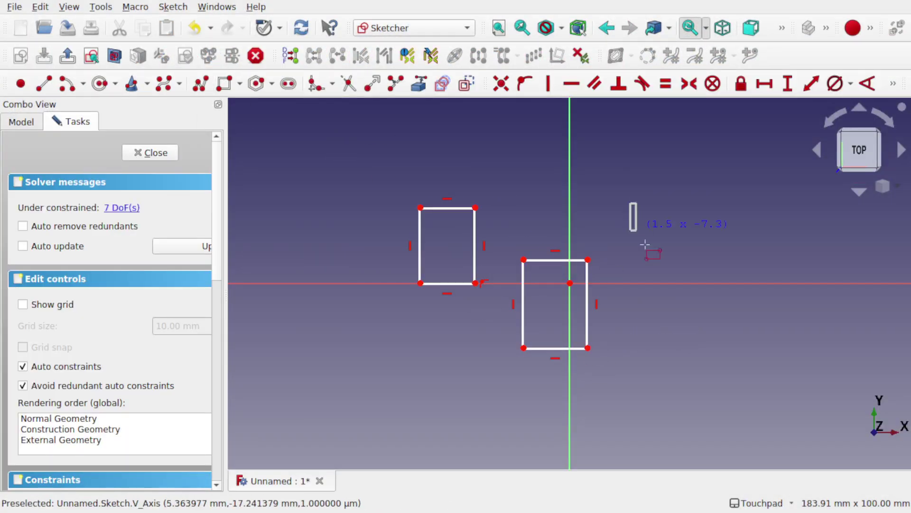
pyautogui.click(684, 283)
pyautogui.click(150, 152)
# - Extrude the three-rectangle sketch 10 mm along its normal with the Part workbench
pyautogui.click(413, 28)
pyautogui.click(397, 305)
pyautogui.click(219, 56)
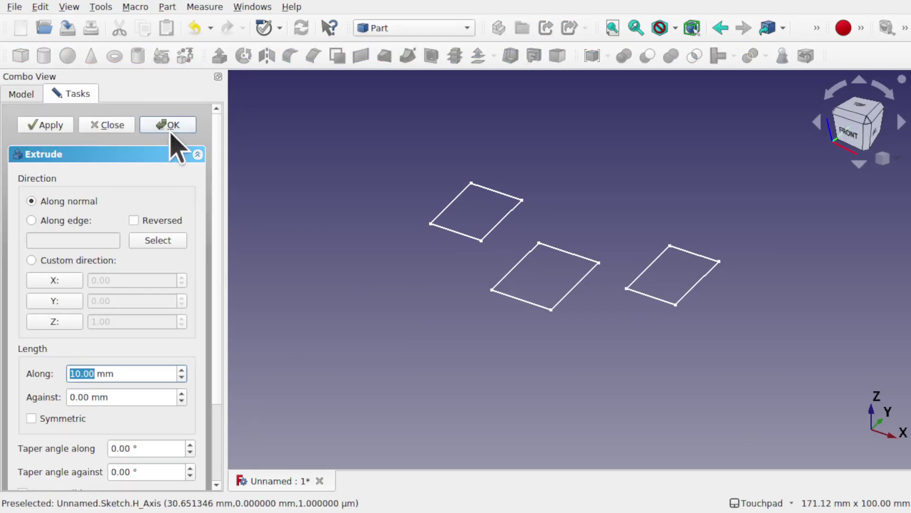
pyautogui.click(172, 124)
# - Create a new Part Design body and put the three-block extrusion into it as its base feature
pyautogui.click(427, 29)
pyautogui.click(434, 291)
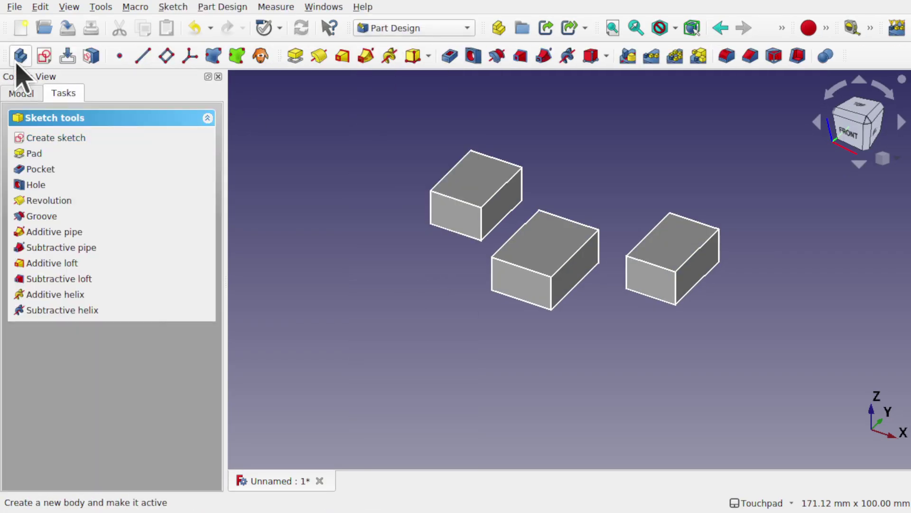
pyautogui.click(21, 93)
pyautogui.click(20, 56)
pyautogui.moveTo(63, 147); pyautogui.dragTo(62, 160)
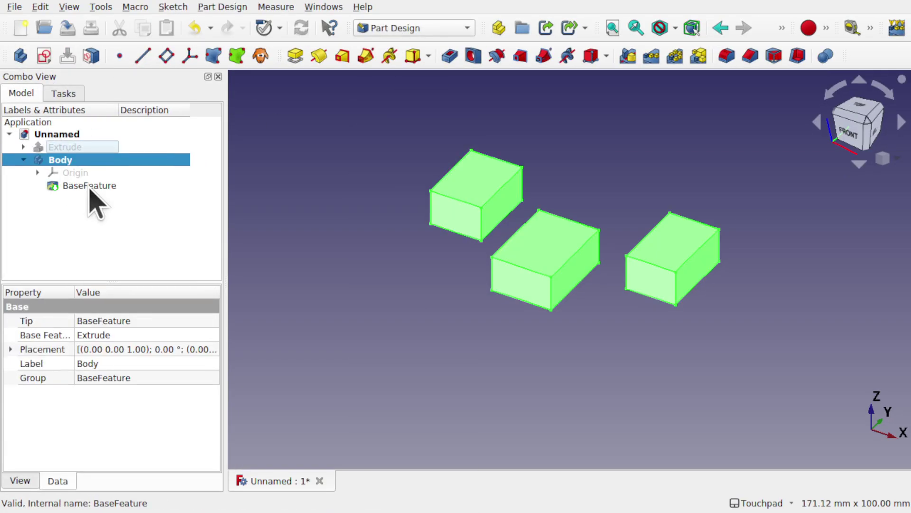
# - Sketch a small rectangle on the top face of the block farthest along negative X, and close the sketch
pyautogui.click(88, 186)
pyautogui.click(475, 179)
pyautogui.click(44, 56)
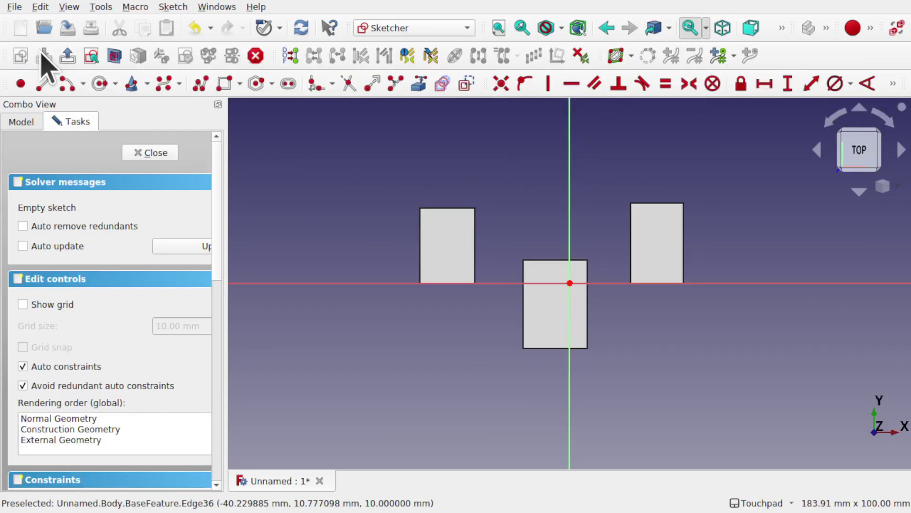
pyautogui.click(224, 83)
pyautogui.click(456, 260)
pyautogui.click(150, 152)
# - Try to pad the small rectangle 10 mm on top of the separate blocks
pyautogui.click(295, 55)
pyautogui.click(142, 124)
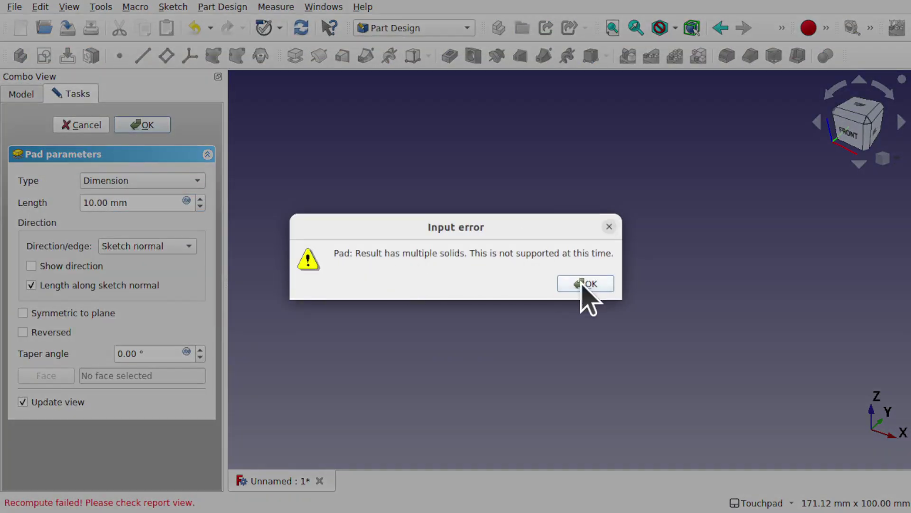
pyautogui.click(584, 284)
pyautogui.click(82, 123)
# - Reopen the rectangle's sketch and stretch the rectangle until it overlaps all three blocks
pyautogui.doubleClick(84, 198)
pyautogui.moveTo(457, 260); pyautogui.dragTo(671, 300)
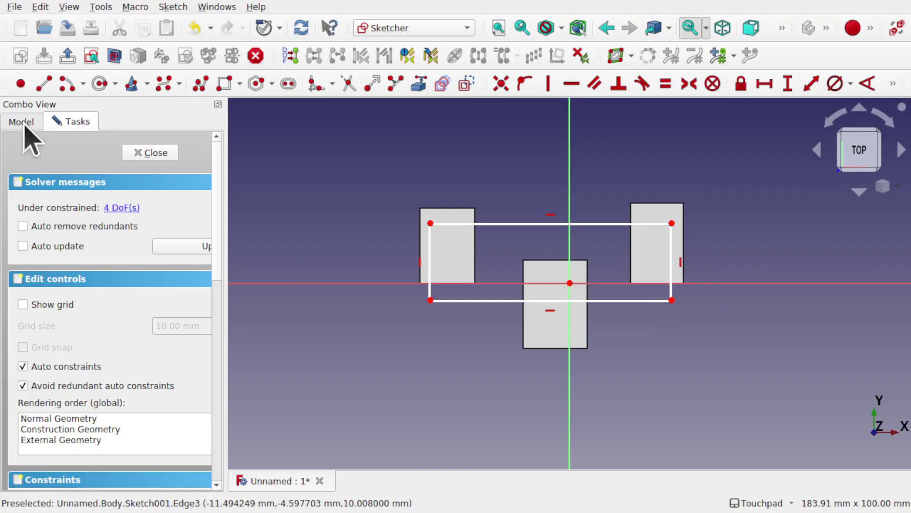
pyautogui.click(148, 150)
# - Pad the enlarged rectangle so that it connects the three blocks into one solid
pyautogui.click(295, 56)
pyautogui.click(149, 123)
pyautogui.moveTo(452, 219)
pyautogui.keyDown('shift'); pyautogui.mouseDown()
pyautogui.moveTo(521, 232)
pyautogui.moveTo(460, 204)
pyautogui.mouseUp(); pyautogui.keyUp('shift')
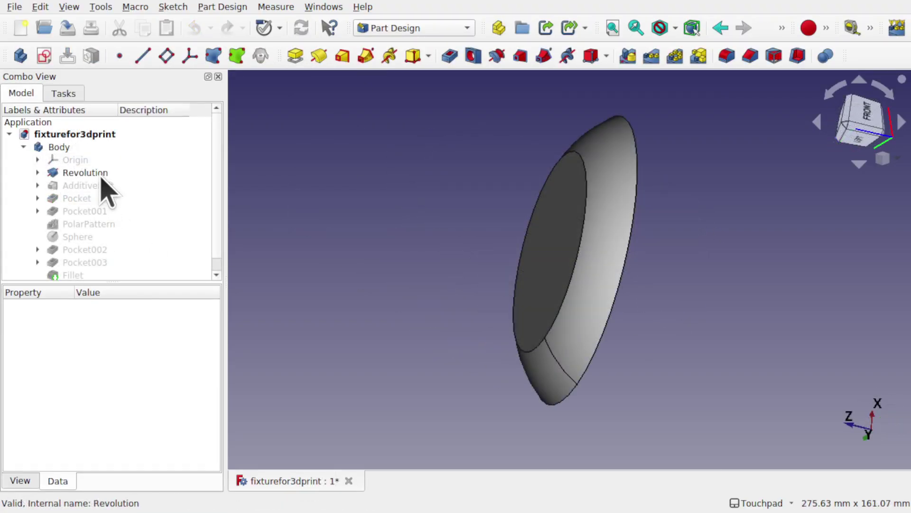
# - Step through the fixturefor3dprint body's features in order, showing AdditiveLoft, Pocket, Pocket001 and PolarPattern
pyautogui.click(95, 186)
pyautogui.press('space')
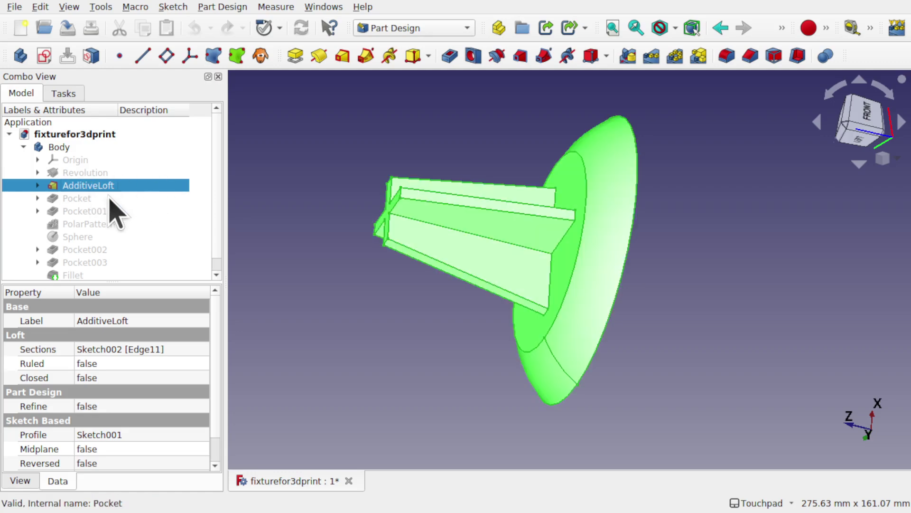
pyautogui.click(107, 198)
pyautogui.press('space')
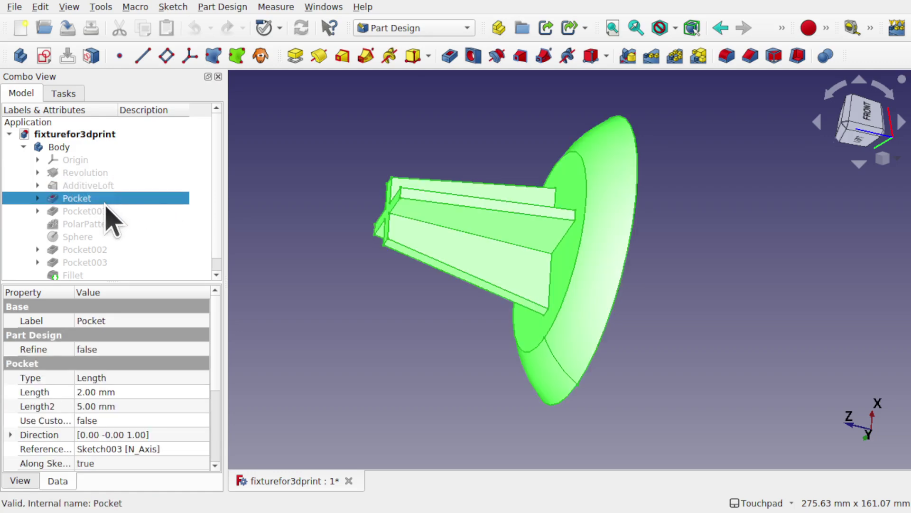
pyautogui.click(105, 209)
pyautogui.press('space')
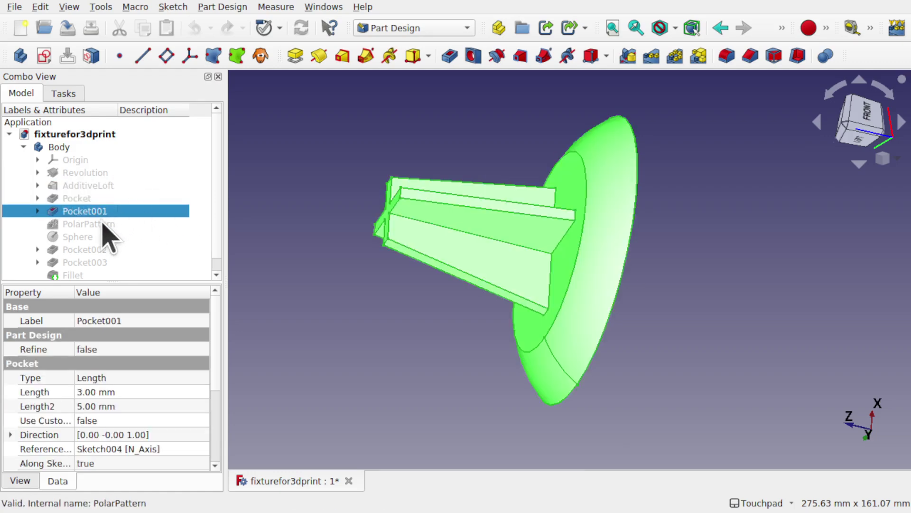
pyautogui.click(104, 223)
pyautogui.press('space')
# - Continue through the fixture's later features, showing Sphere, Pocket002 and Pocket003, and select the Fillet
pyautogui.click(111, 236)
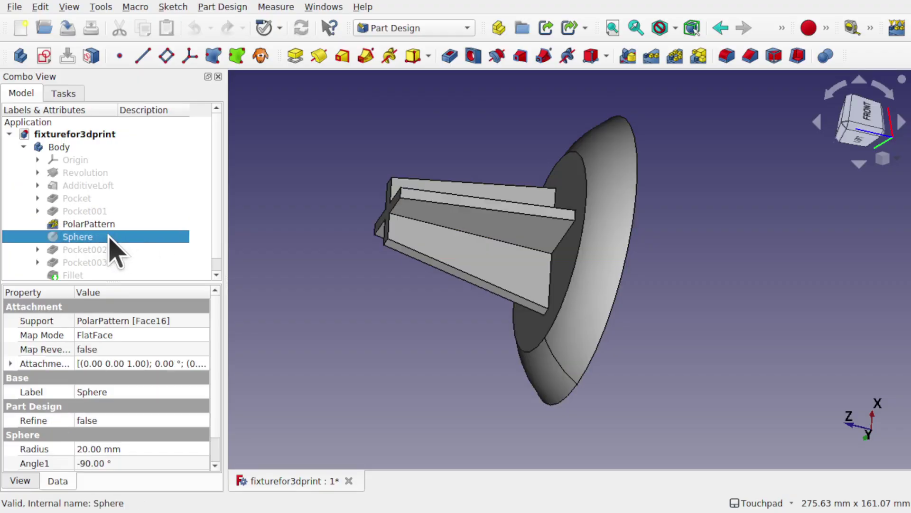
pyautogui.press('space')
pyautogui.click(101, 249)
pyautogui.press('space')
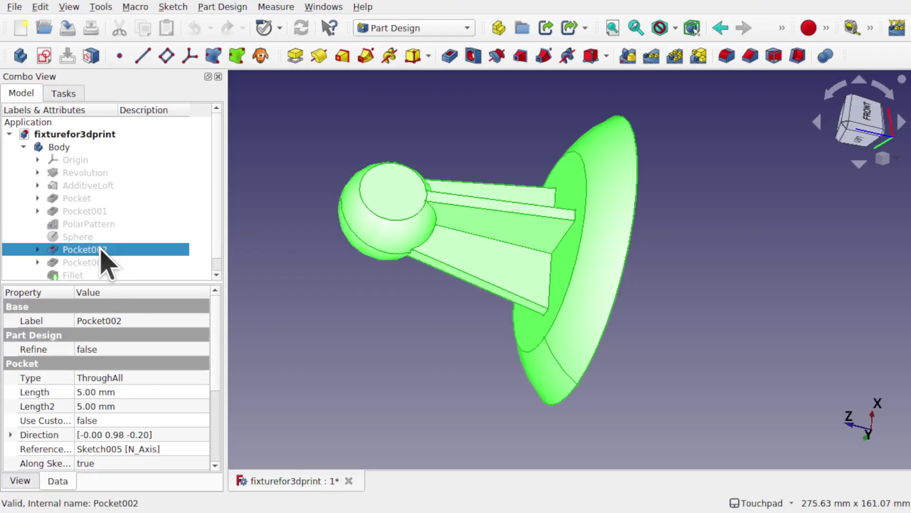
pyautogui.click(105, 262)
pyautogui.press('space')
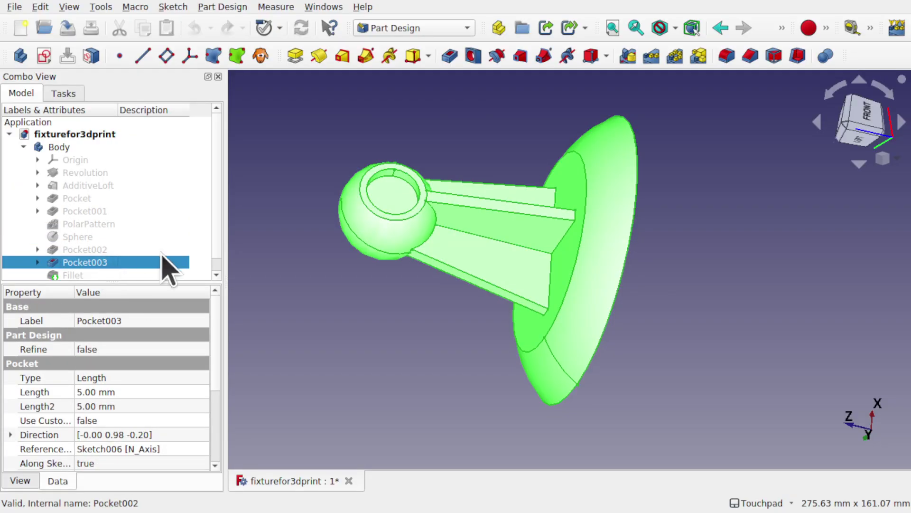
pyautogui.click(97, 276)
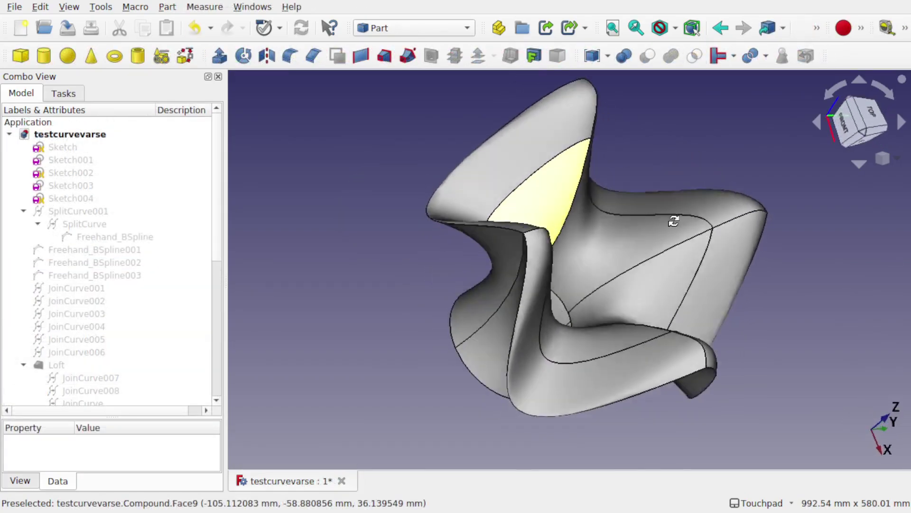
# - Examine the testcurvevarse surface model and the fusions, blend surfaces and arrays that make up its Compound
pyautogui.keyDown('shift'); pyautogui.moveTo(669, 163); pyautogui.dragTo(517, 228); pyautogui.keyUp('shift')
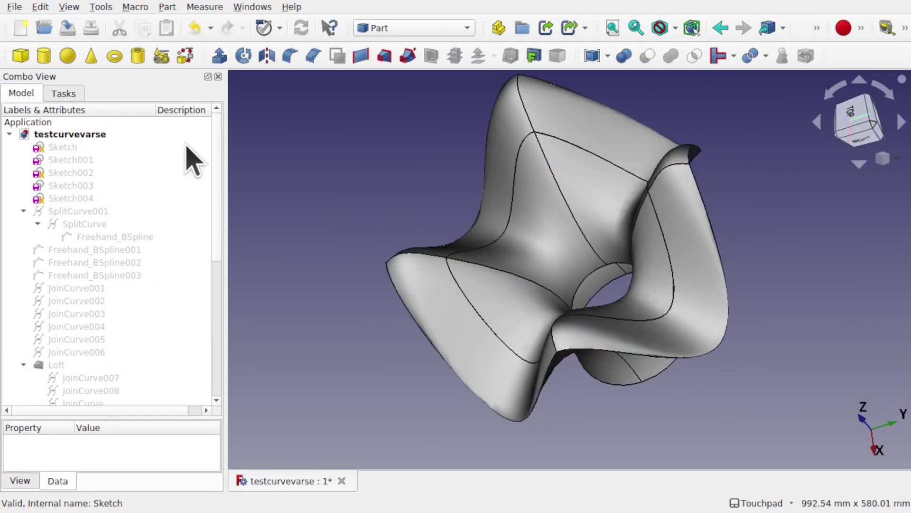
pyautogui.scroll(-7, 213, 260)
pyautogui.click(82, 228)
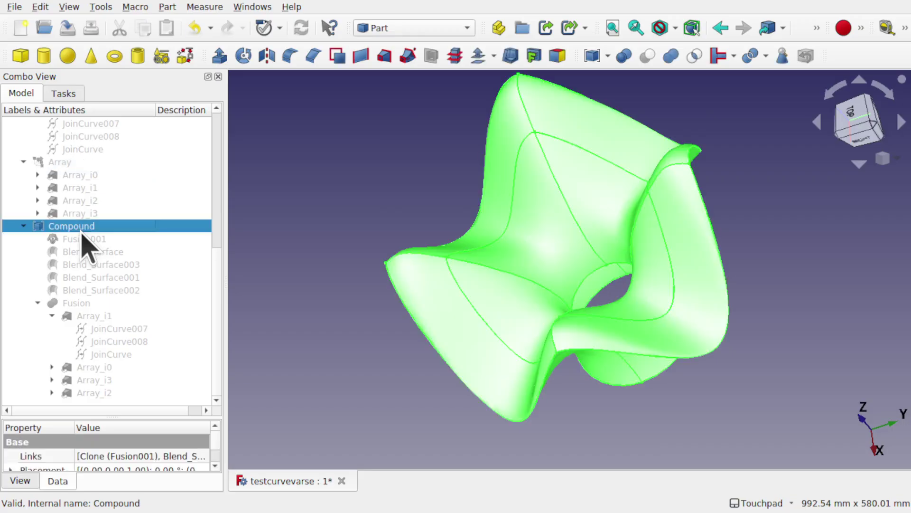
pyautogui.click(87, 239)
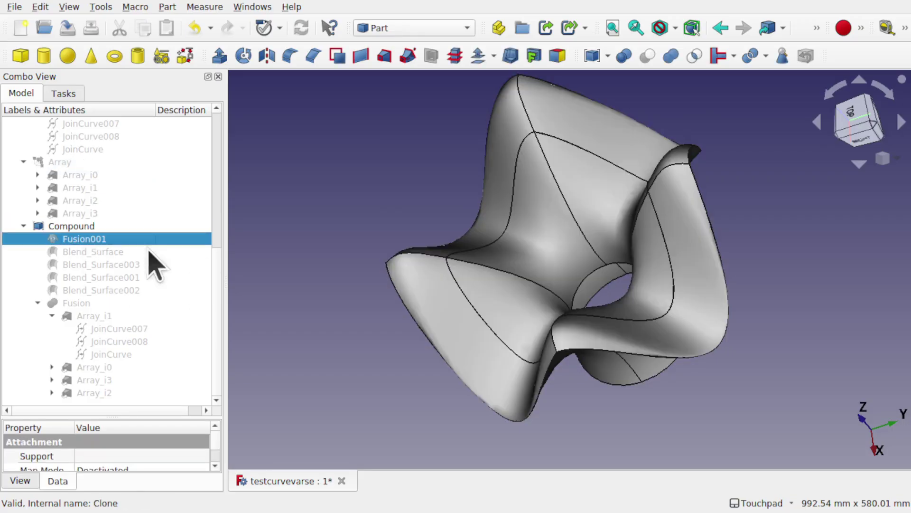
pyautogui.click(94, 252)
pyautogui.click(88, 303)
pyautogui.click(95, 316)
pyautogui.click(53, 368)
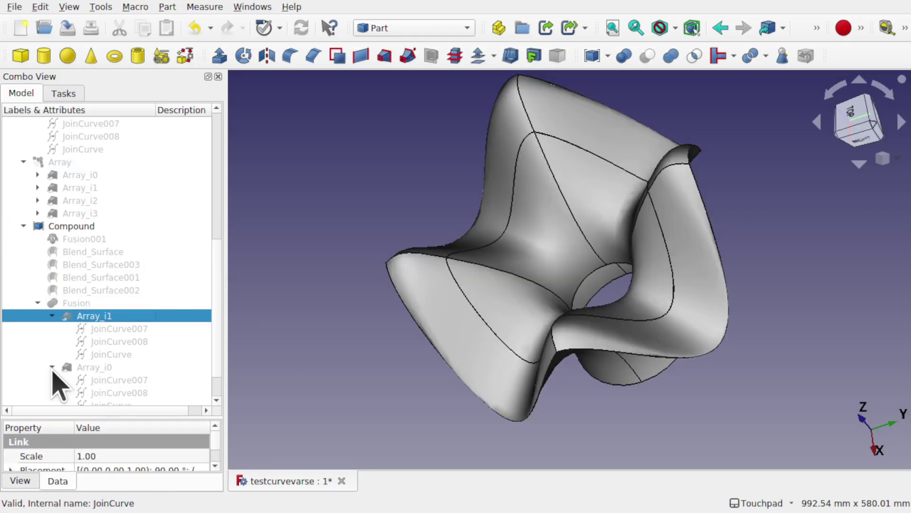
pyautogui.moveTo(219, 325); pyautogui.dragTo(223, 200)
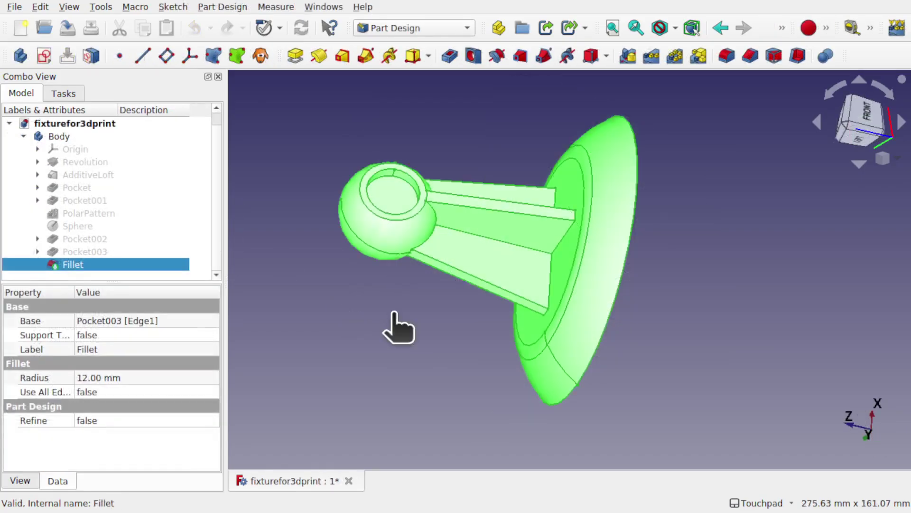
pyautogui.click(397, 327)
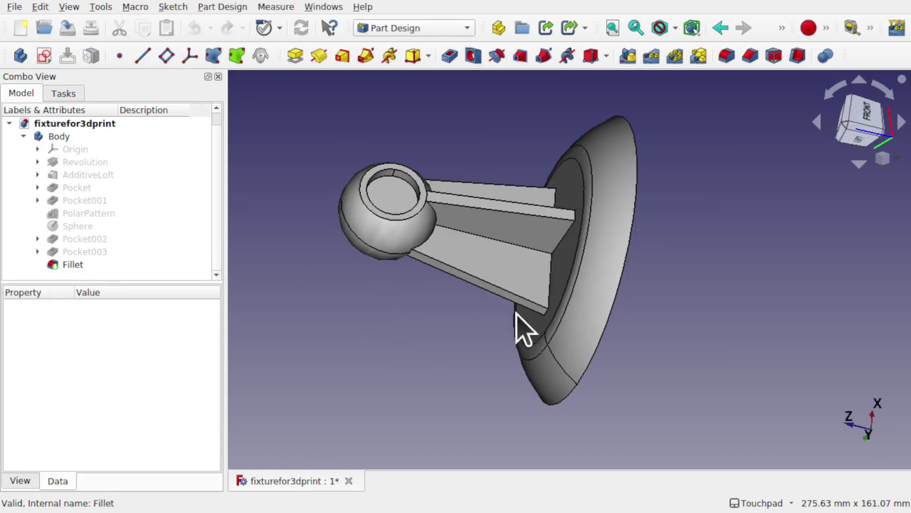
# - View the fixture's underside and step back through its history from Fillet through Pocket003 and Pocket002 to PolarPattern
pyautogui.keyDown('alt'); pyautogui.moveTo(592, 319); pyautogui.dragTo(464, 280); pyautogui.keyUp('alt')
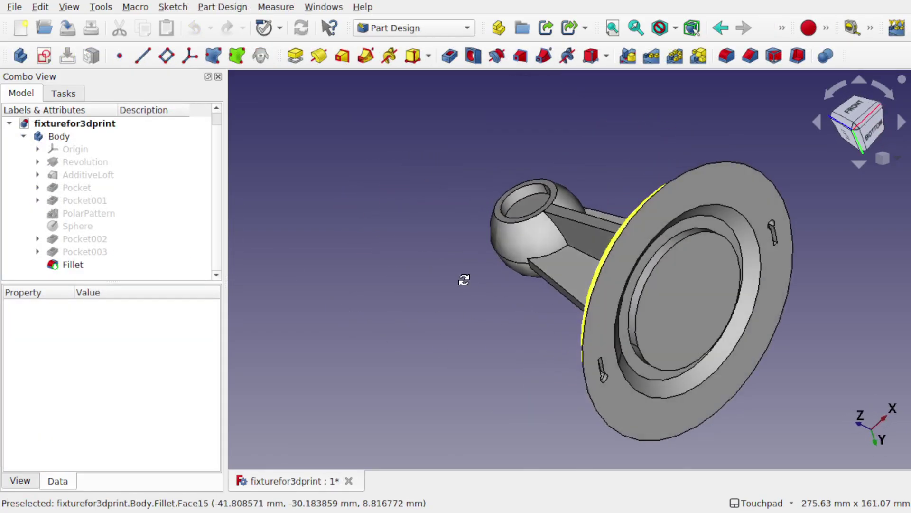
pyautogui.click(78, 263)
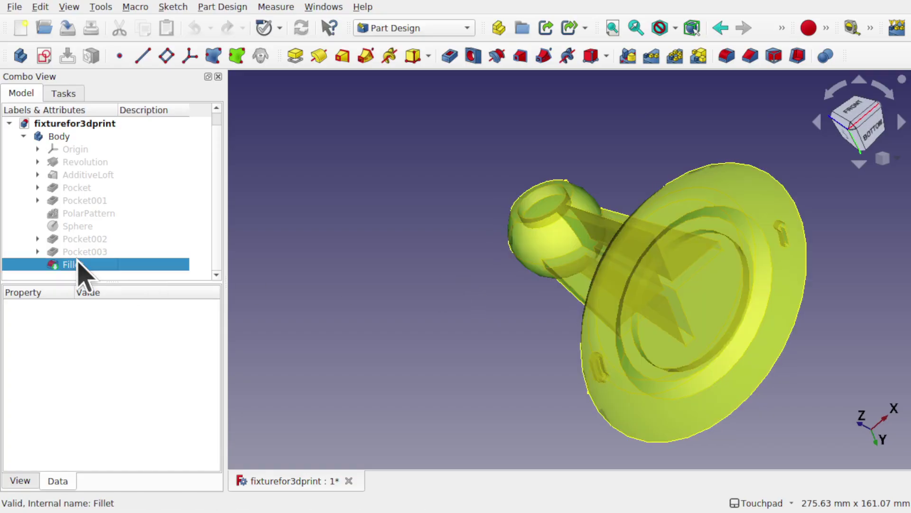
pyautogui.press('space')
pyautogui.click(98, 251)
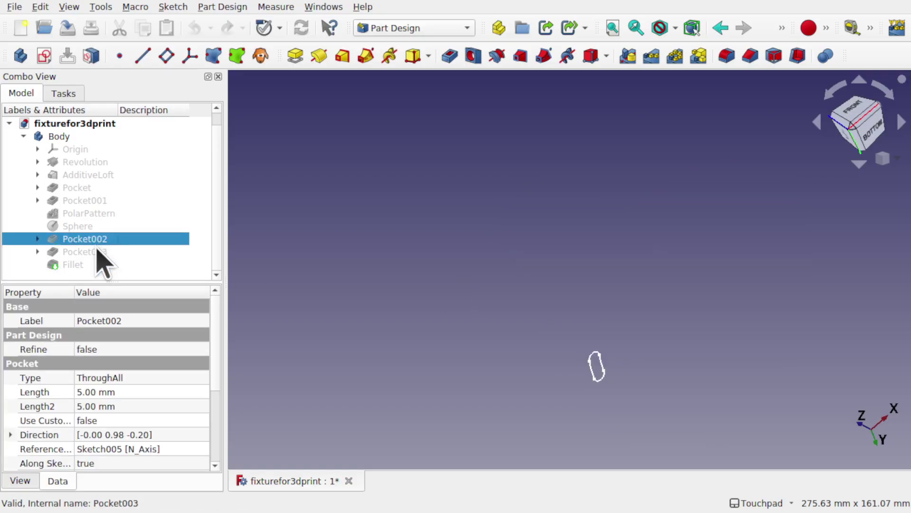
pyautogui.press('space')
pyautogui.click(98, 239)
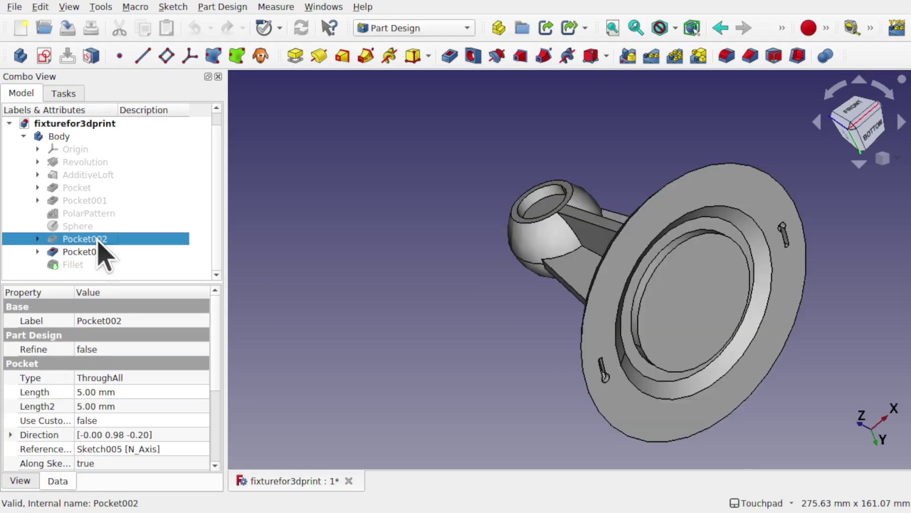
pyautogui.press('space')
pyautogui.click(81, 213)
pyautogui.press('space')
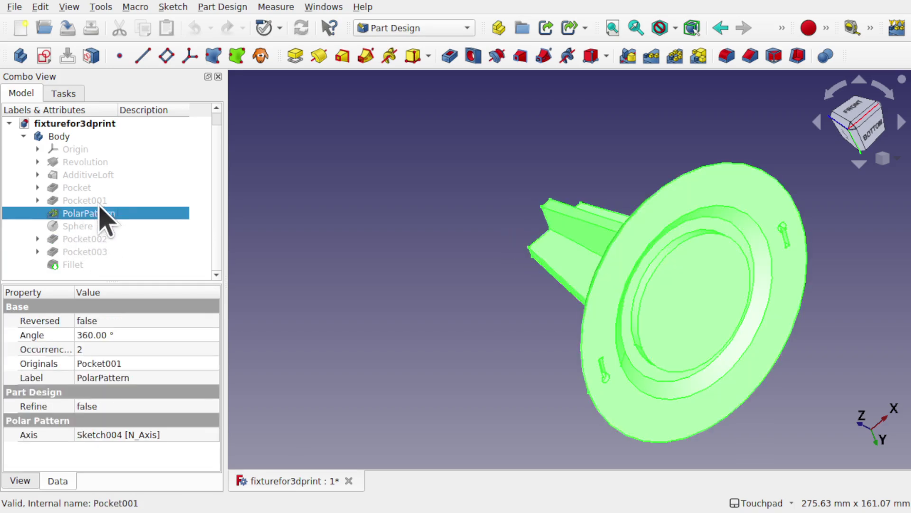
# - Step back further through Pocket001, Pocket and AdditiveLoft to the base Revolution, and inspect it from another side
pyautogui.click(98, 201)
pyautogui.press('space')
pyautogui.click(91, 180)
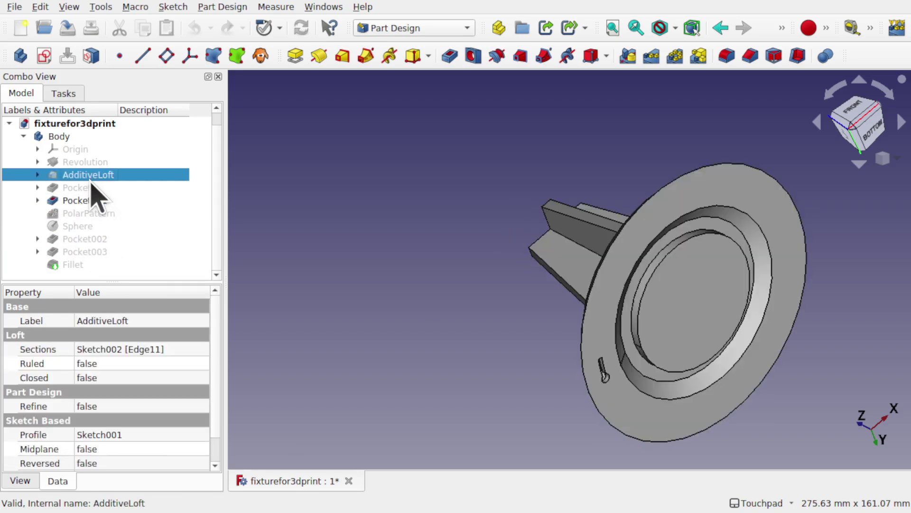
pyautogui.click(95, 188)
pyautogui.press('space')
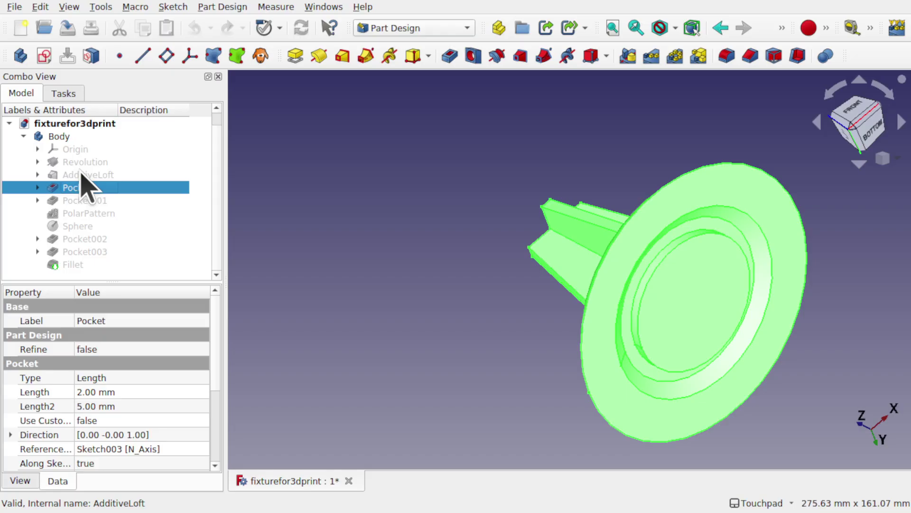
pyautogui.click(81, 174)
pyautogui.press('space')
pyautogui.click(100, 162)
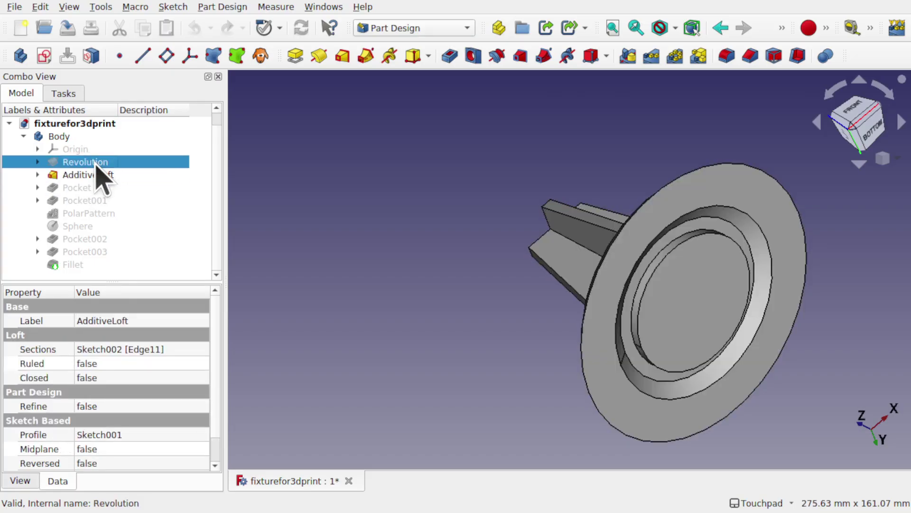
pyautogui.press('space')
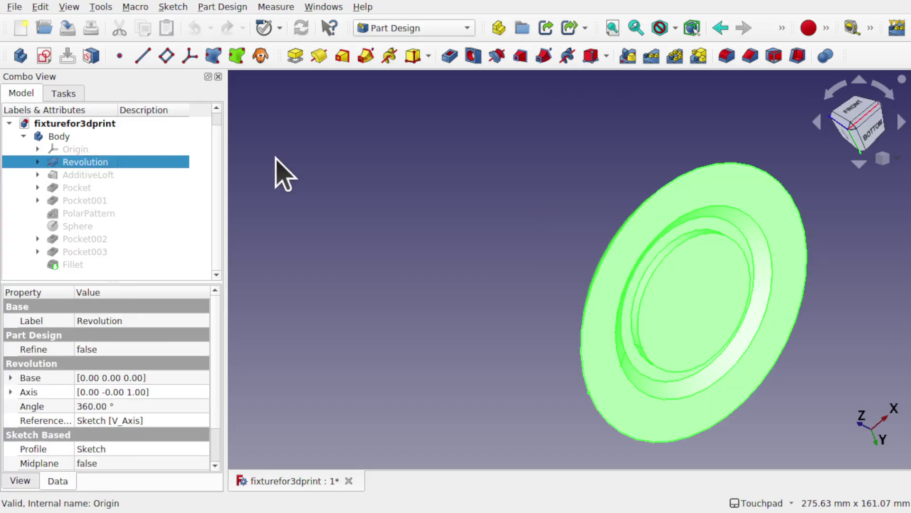
pyautogui.click(304, 161)
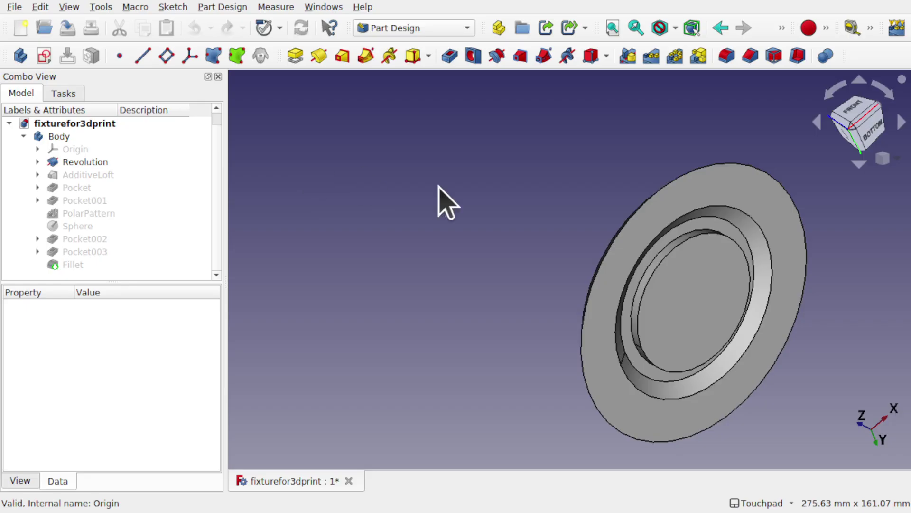
pyautogui.keyDown('alt'); pyautogui.moveTo(438, 185); pyautogui.dragTo(659, 284); pyautogui.keyUp('alt')
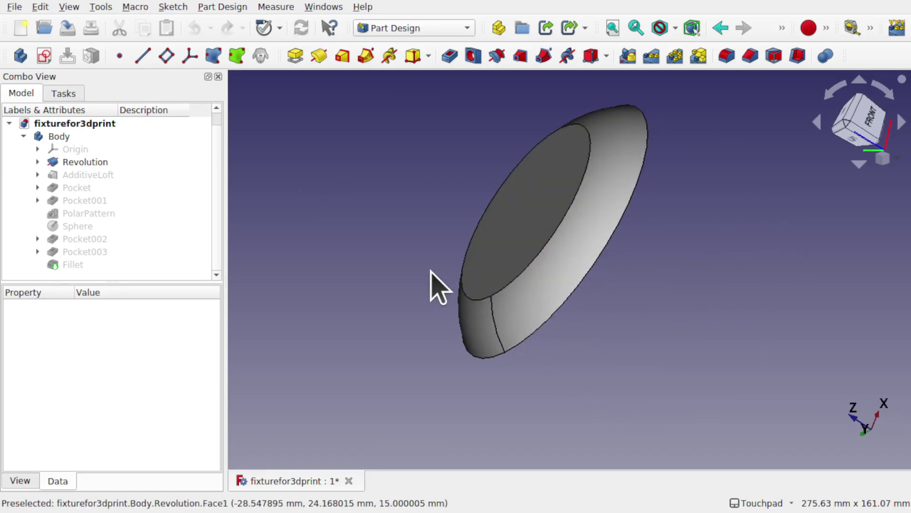